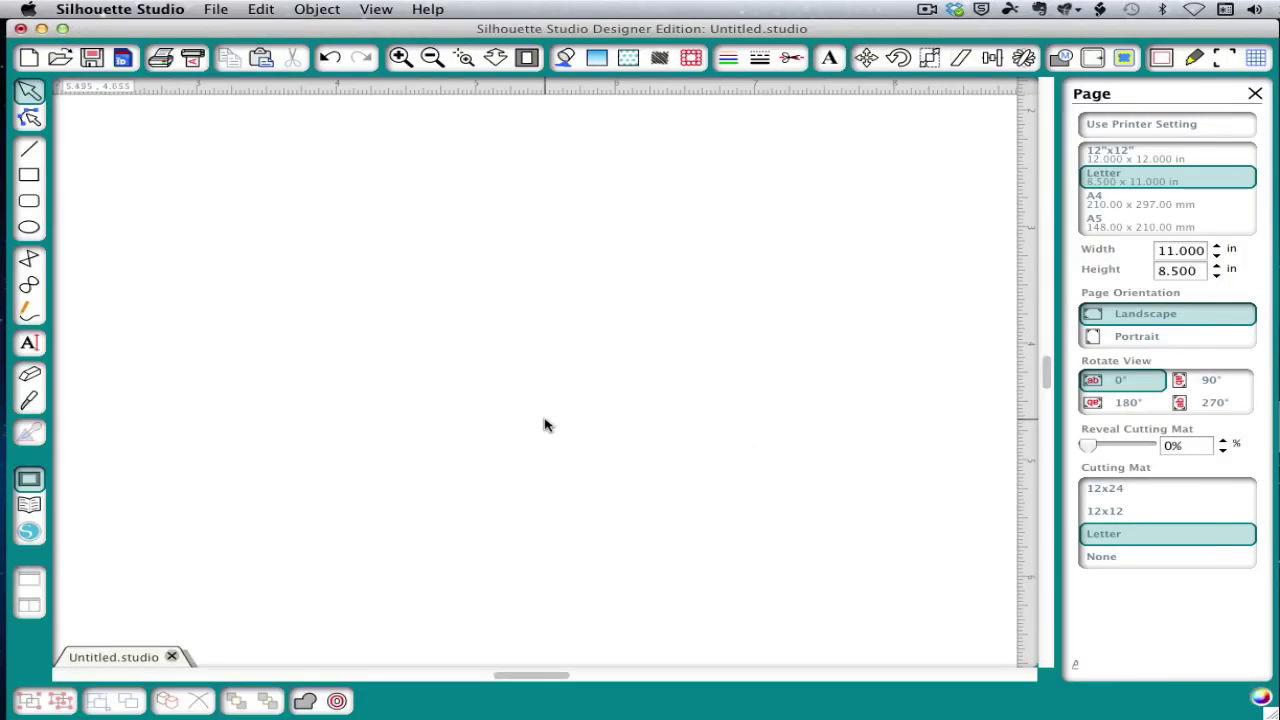
- Draw a five-point Curve across the upper page with two crests and a dip between them
click(32, 289)
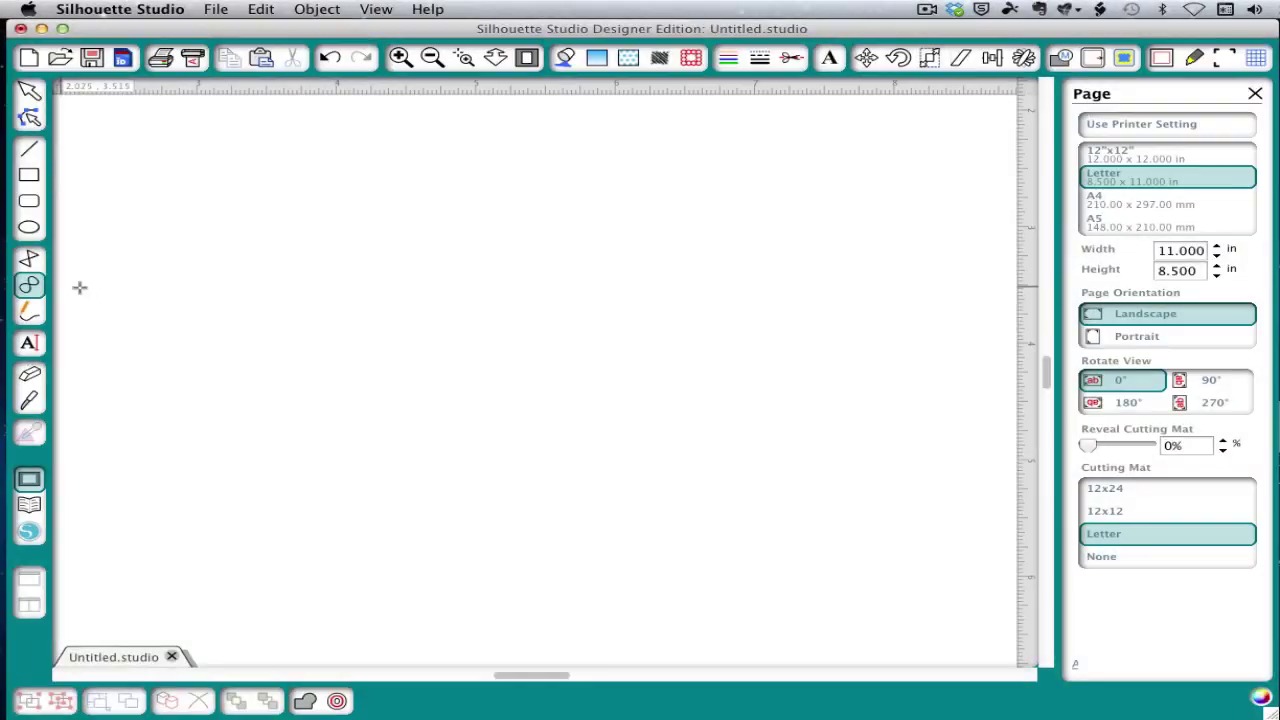
click(128, 289)
click(305, 226)
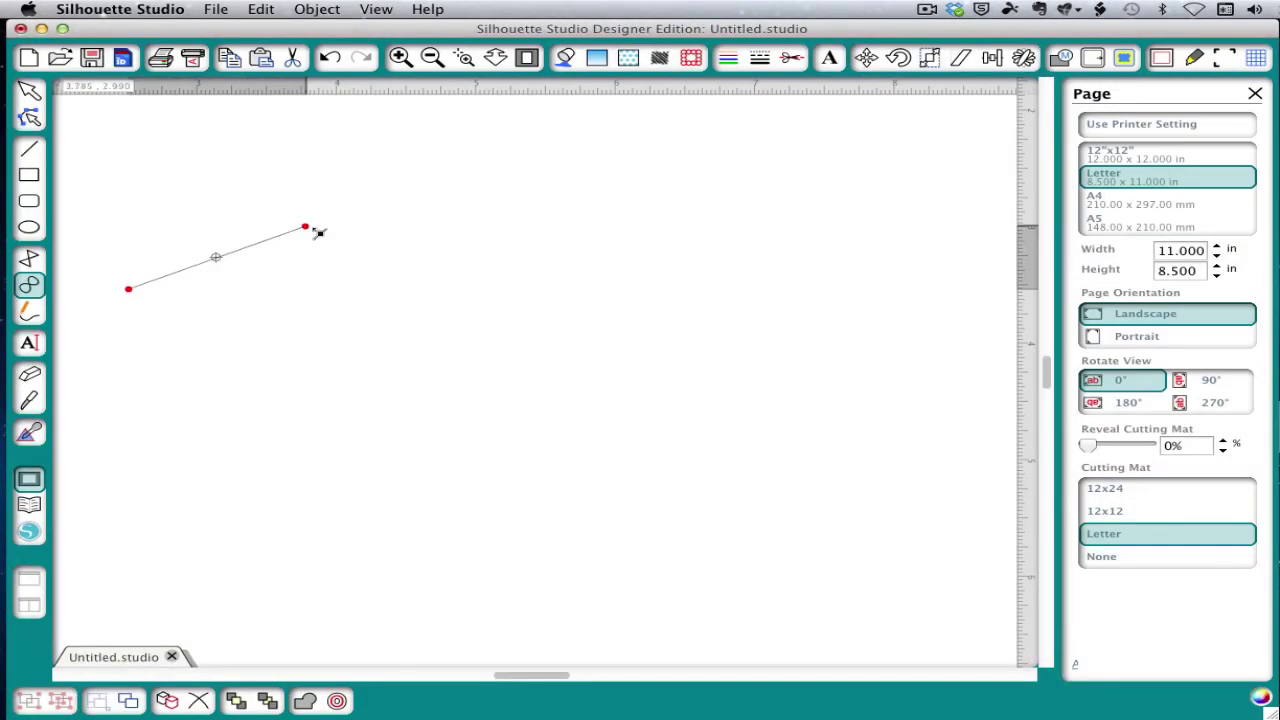
click(519, 303)
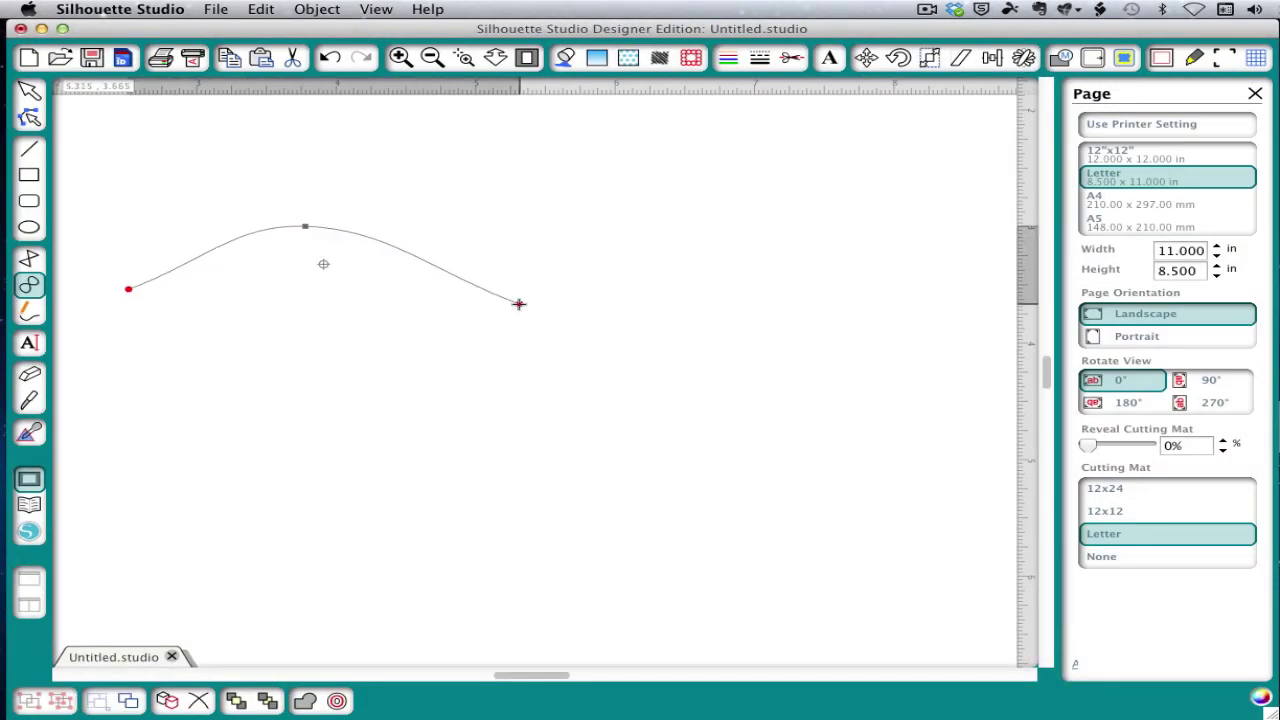
click(680, 235)
double_click(832, 313)
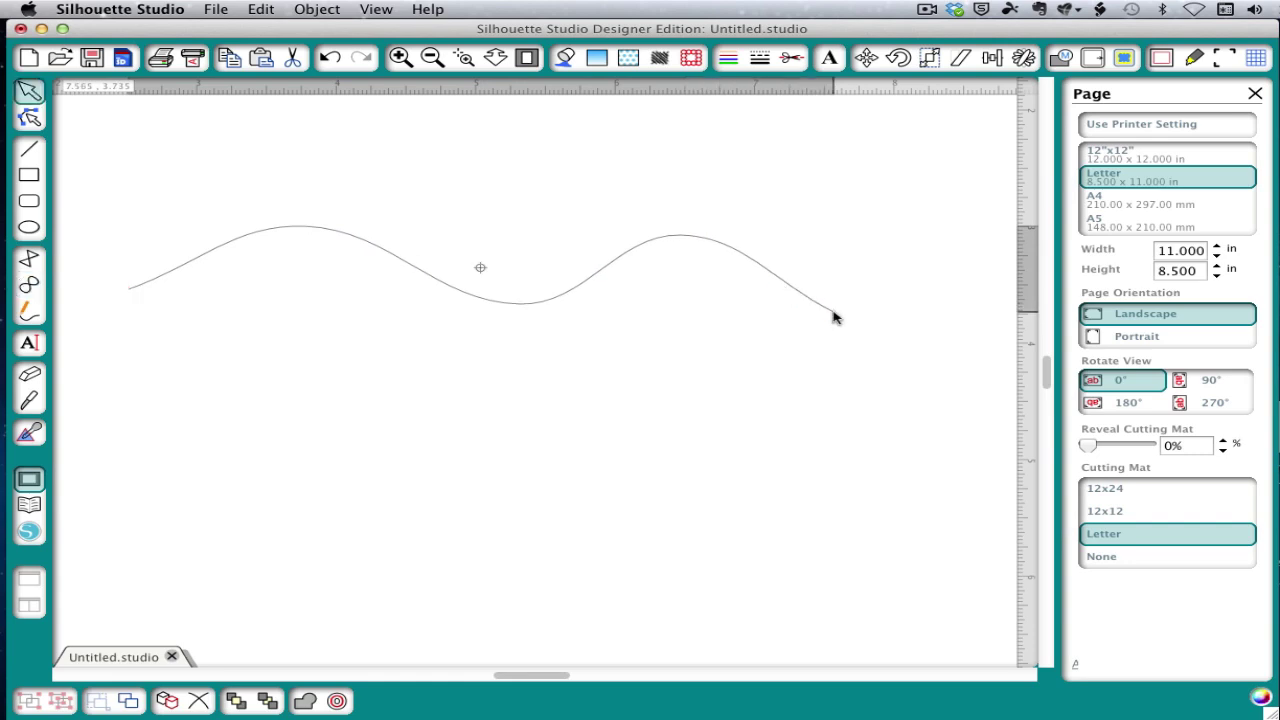
- Open the wavy curve in Point Editing and drag its trough point slightly down
double_click(476, 300)
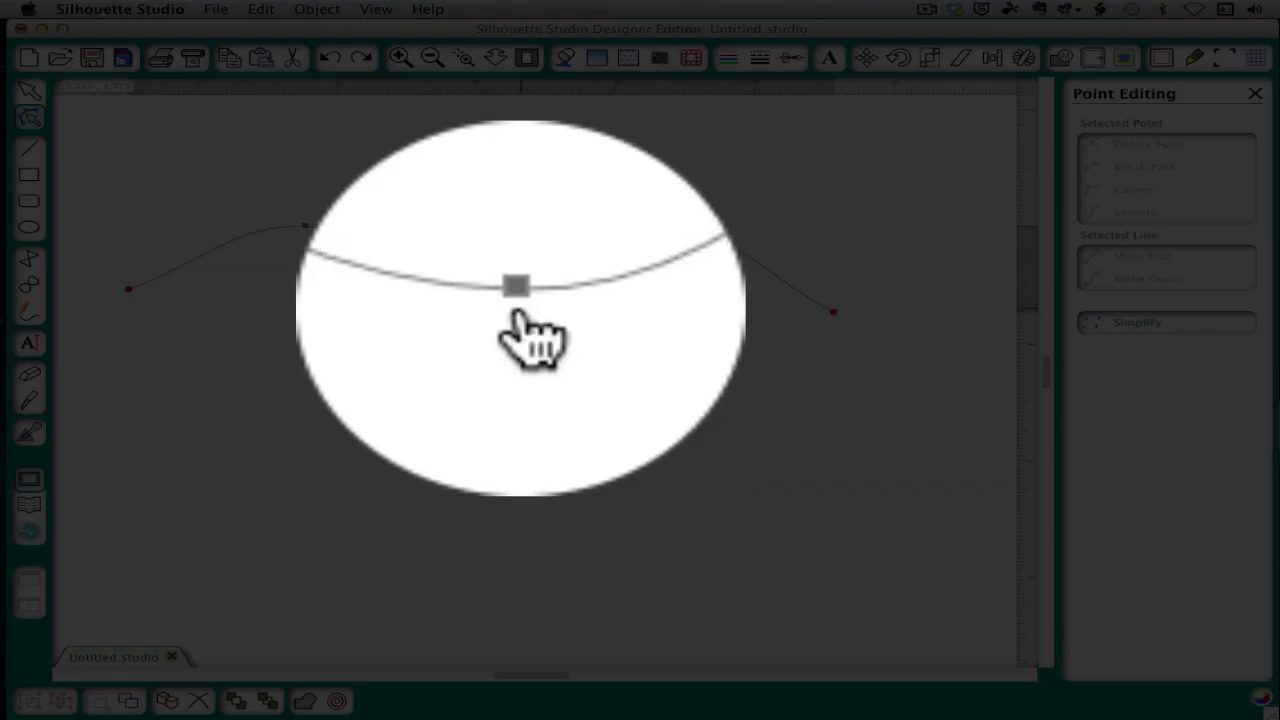
drag(520, 315, 530, 317)
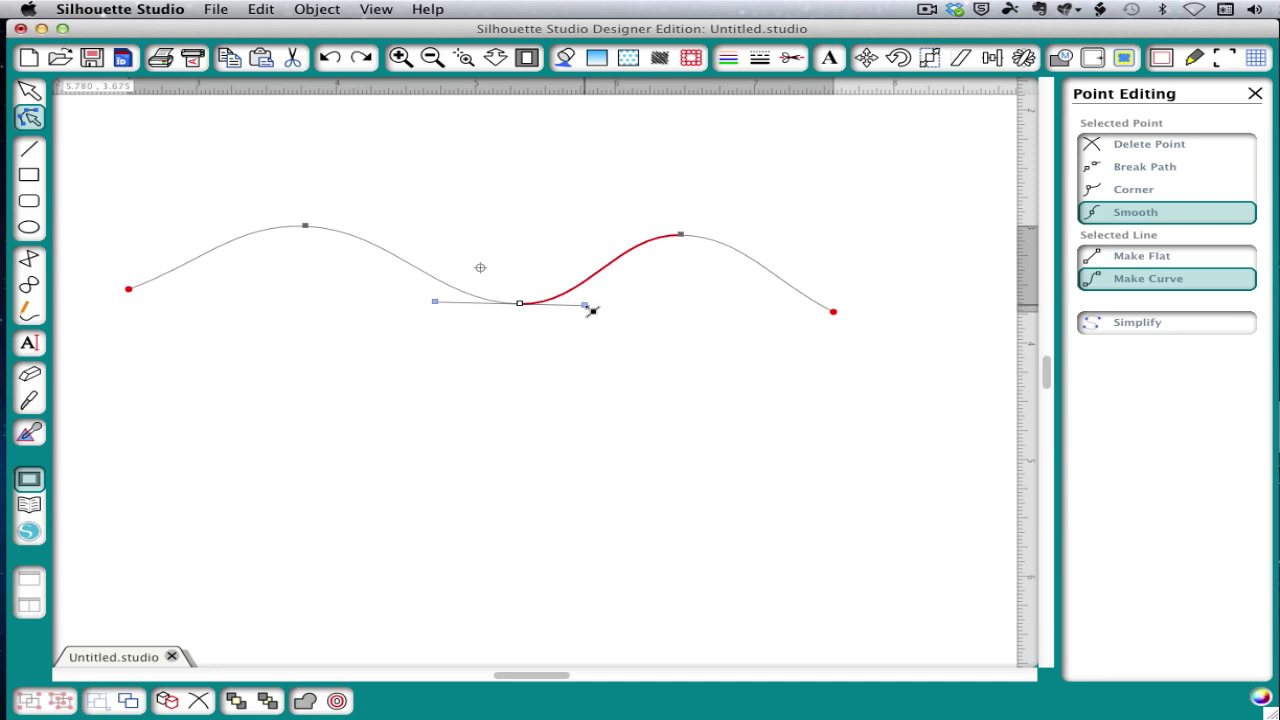
- Stretch the trough point's Bezier handles outward to flatten the dip and steepen the rise
drag(591, 309, 644, 312)
drag(591, 273, 538, 270)
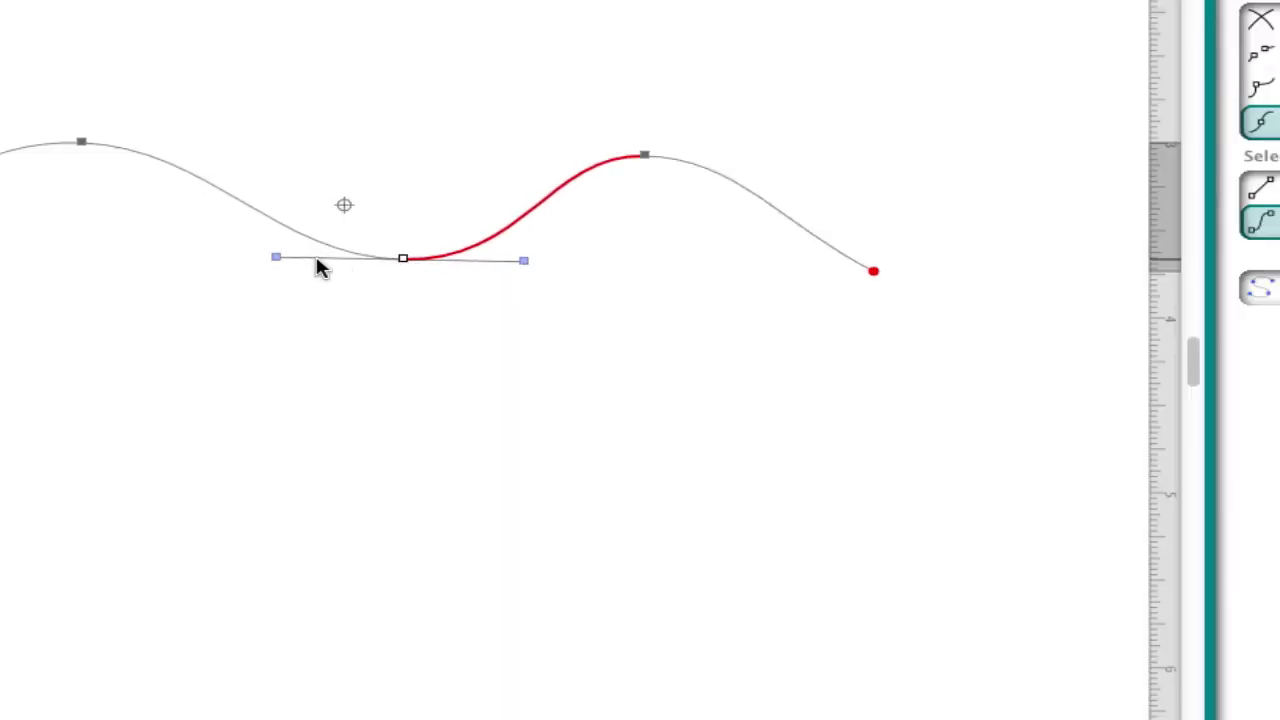
drag(284, 264, 326, 266)
drag(537, 266, 646, 263)
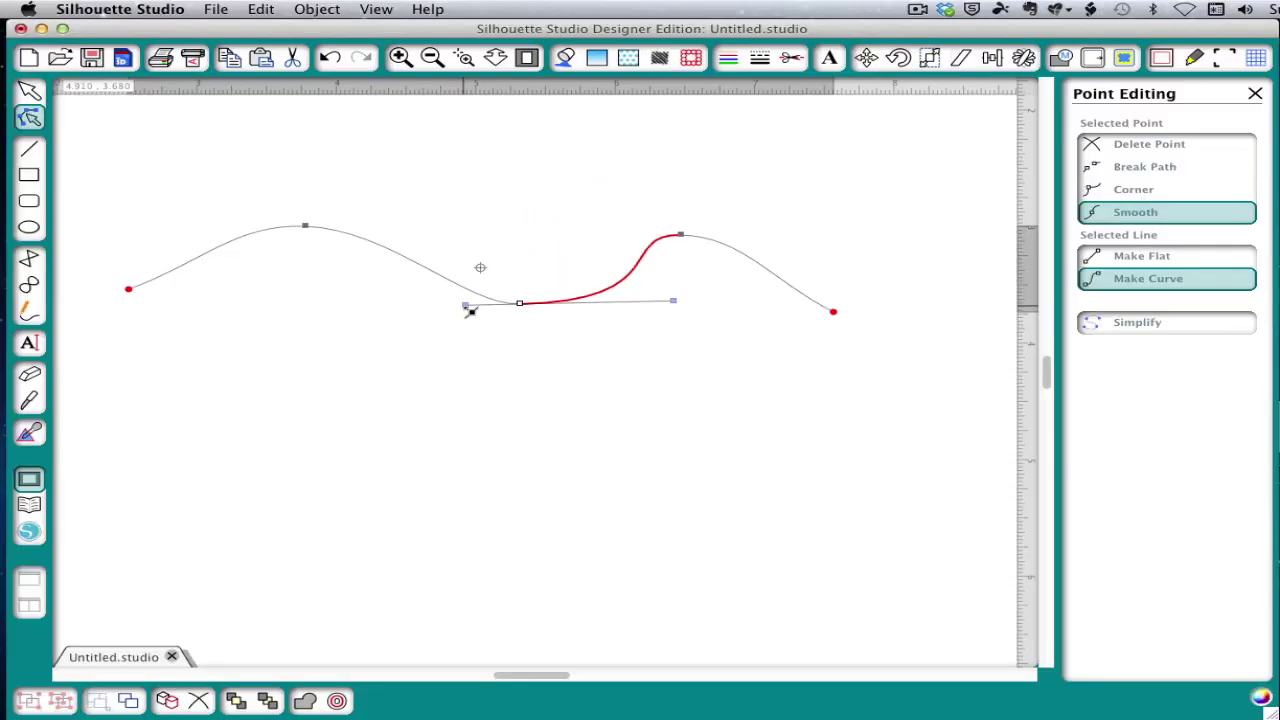
drag(324, 268, 306, 271)
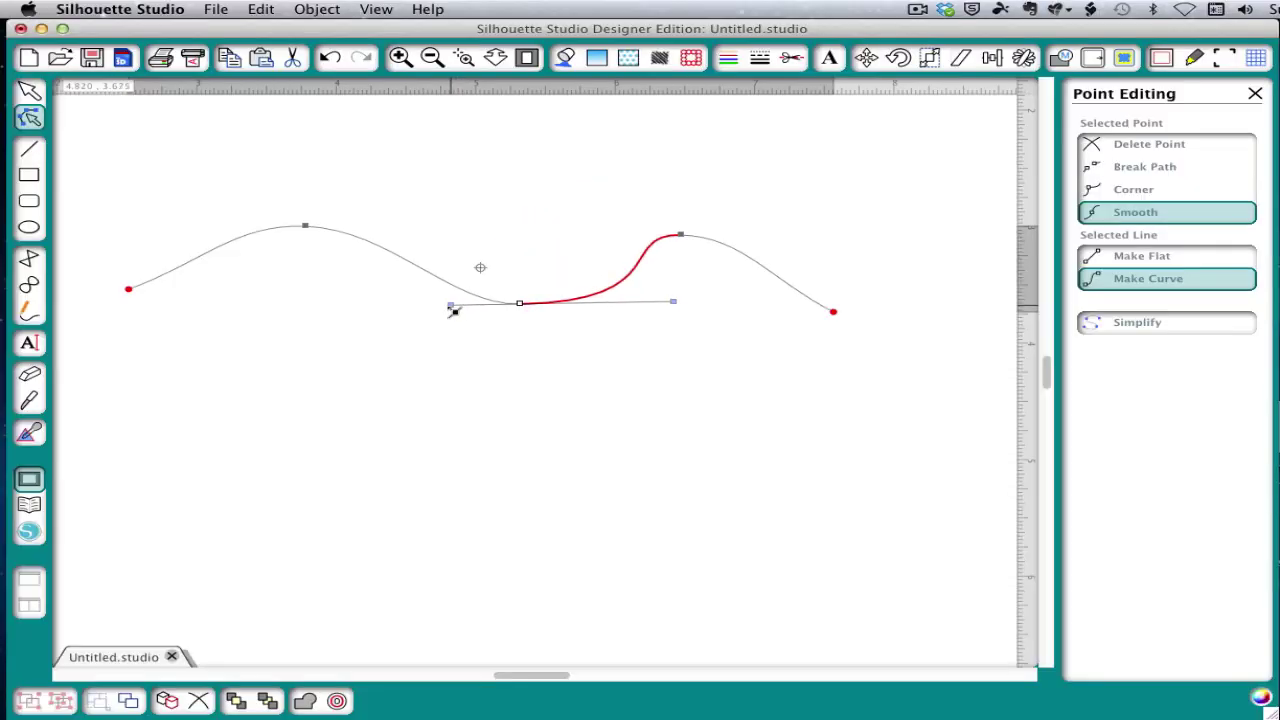
drag(454, 311, 376, 311)
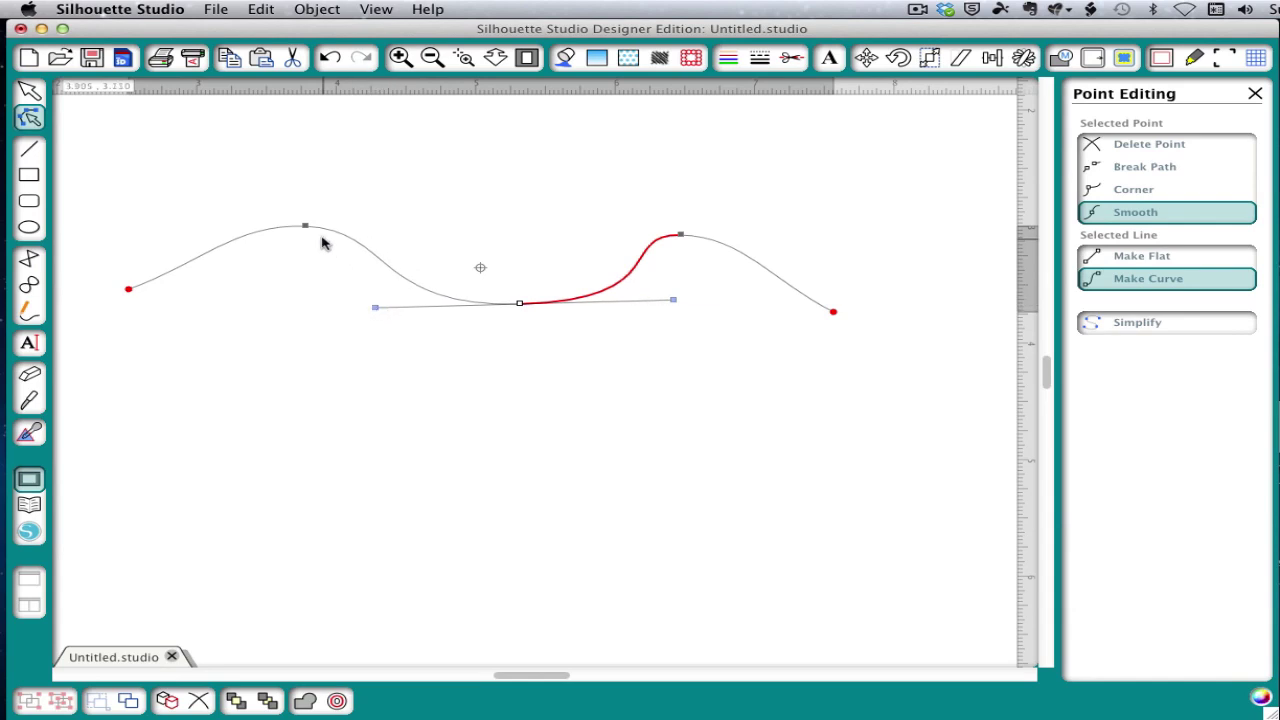
- Shorten both handles of the first peak point to tighten that crest
click(305, 226)
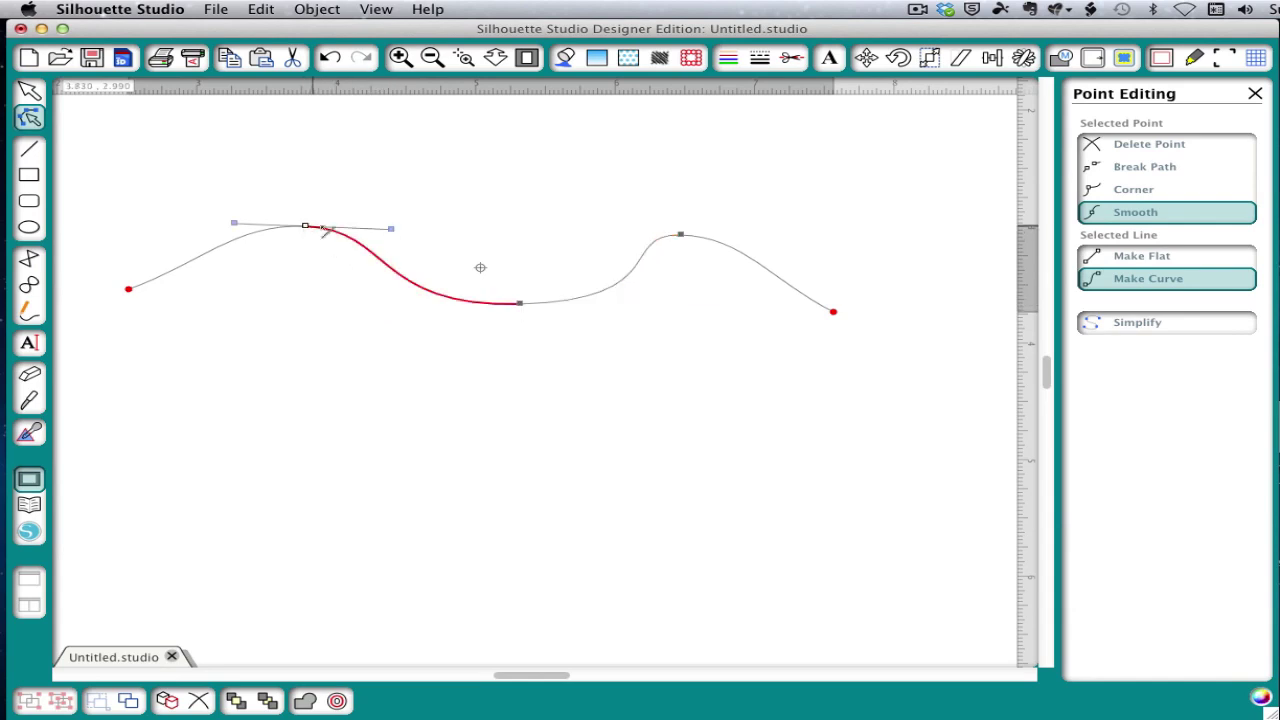
drag(391, 231, 332, 228)
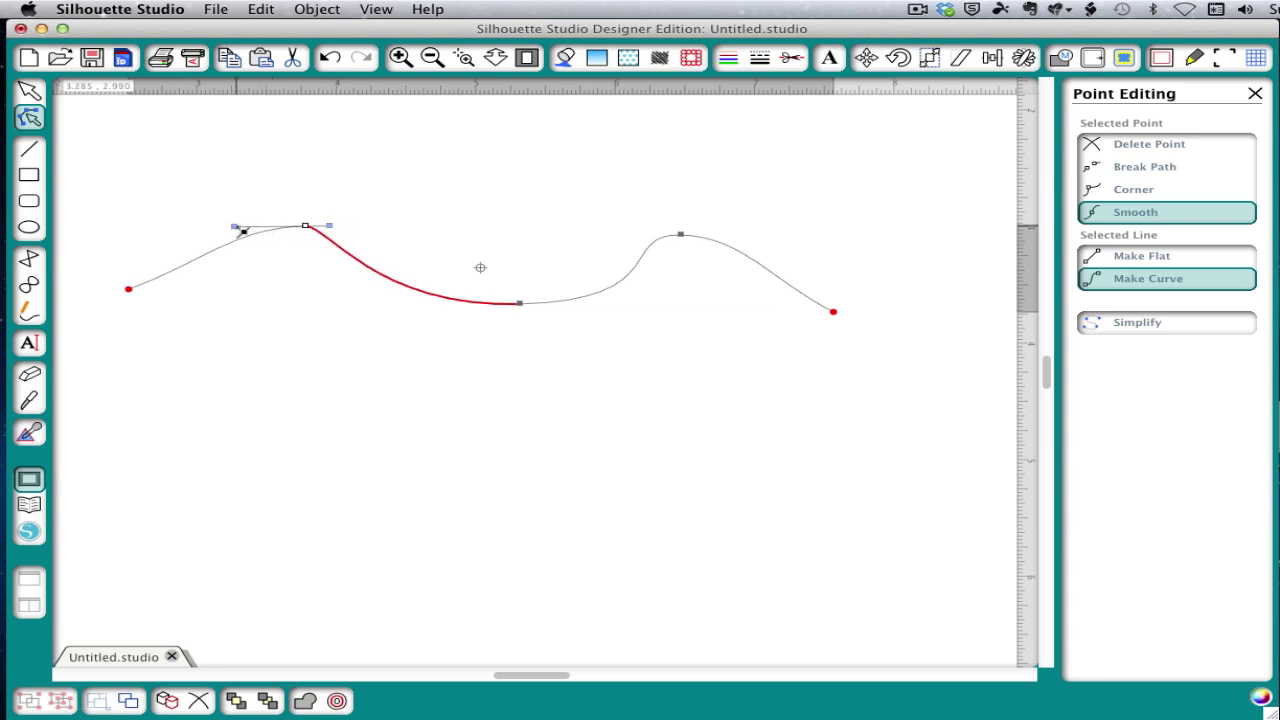
drag(237, 226, 283, 227)
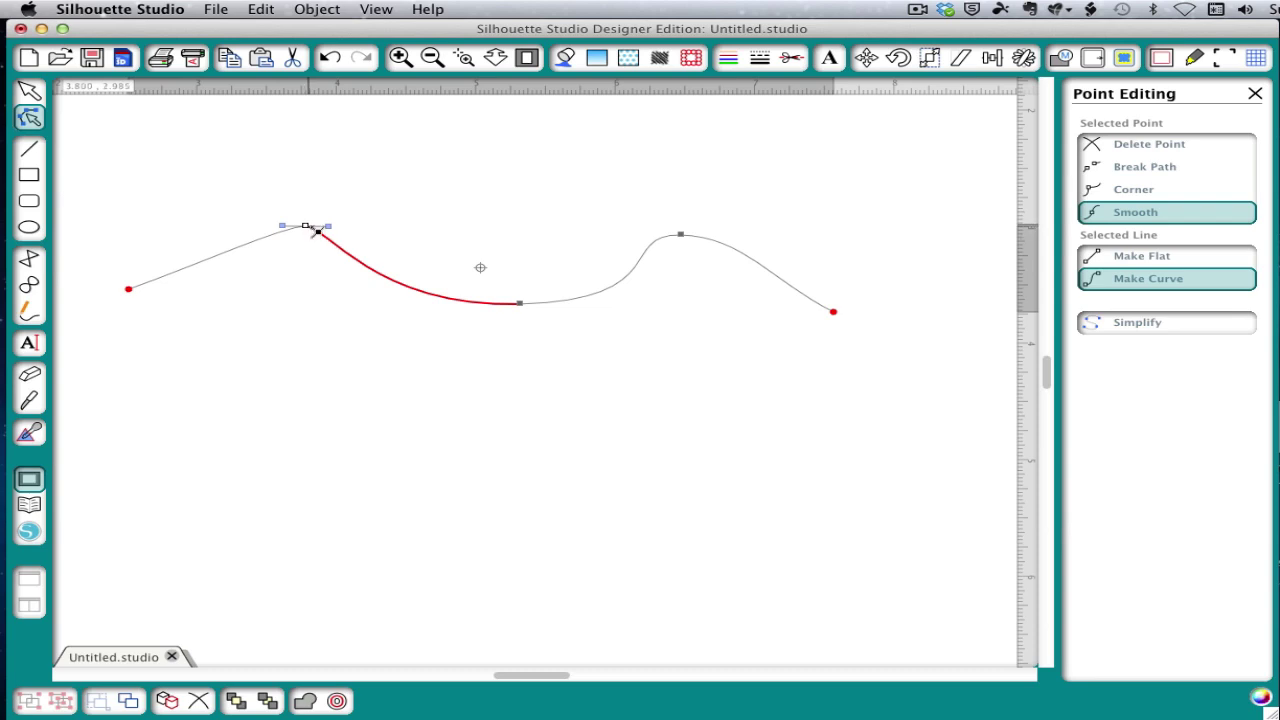
- Make the first peak a Corner point and angle its left and right handles independently
click(1123, 193)
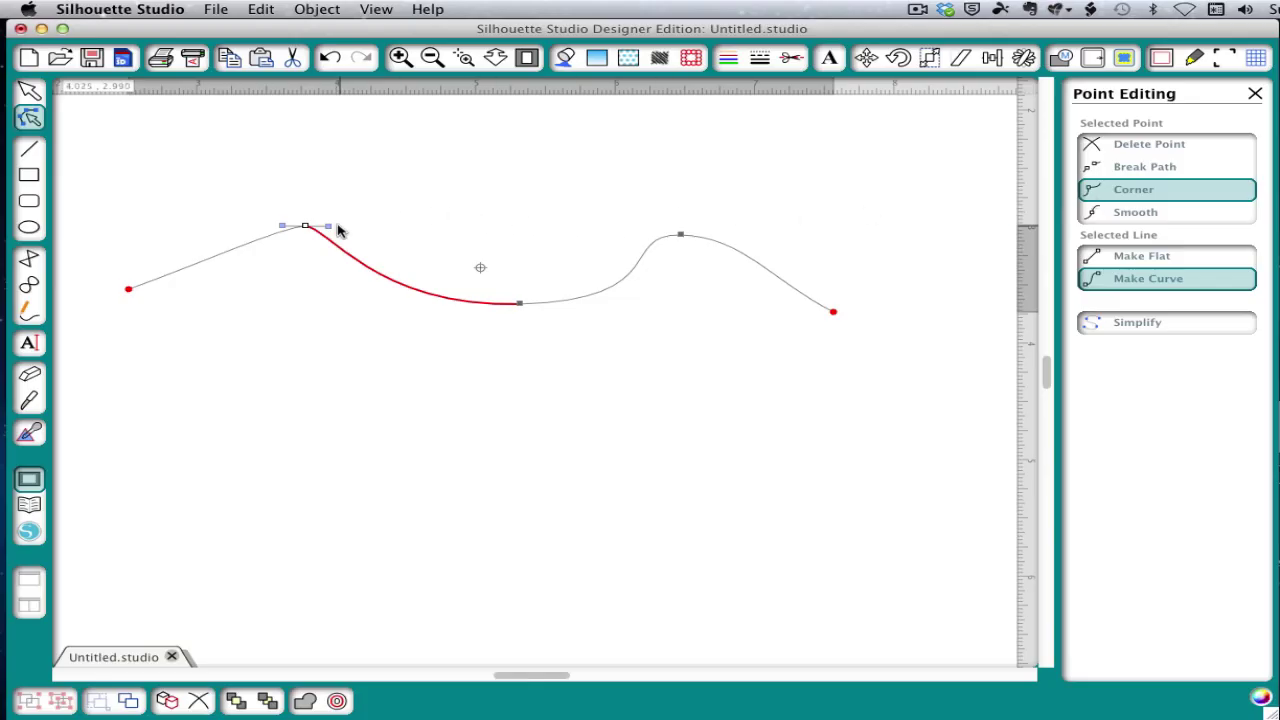
drag(329, 227, 348, 271)
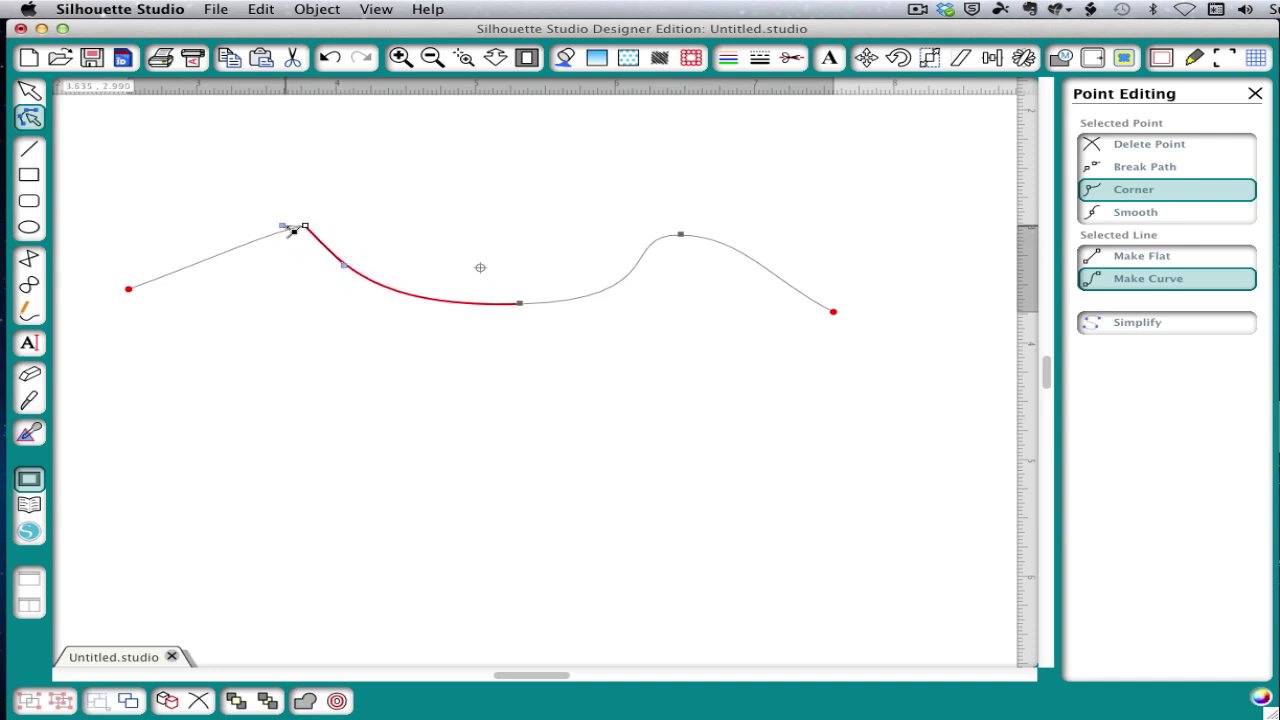
drag(284, 226, 246, 209)
click(313, 231)
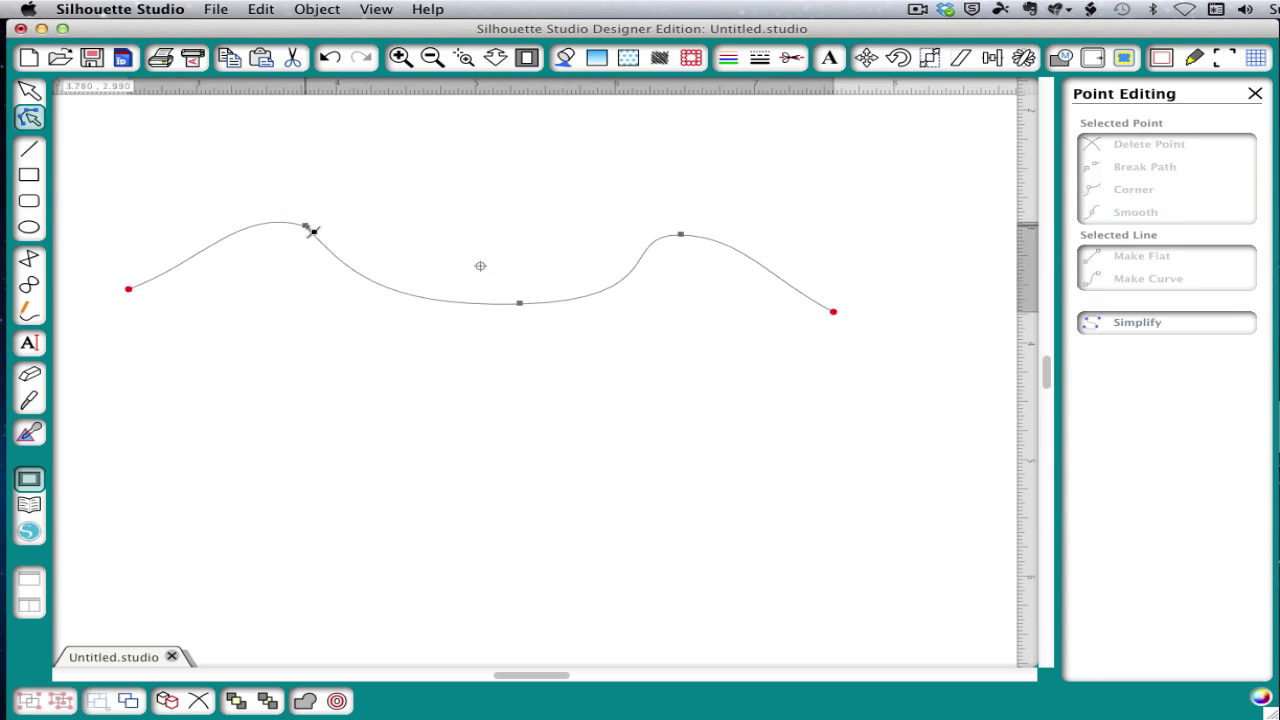
click(306, 228)
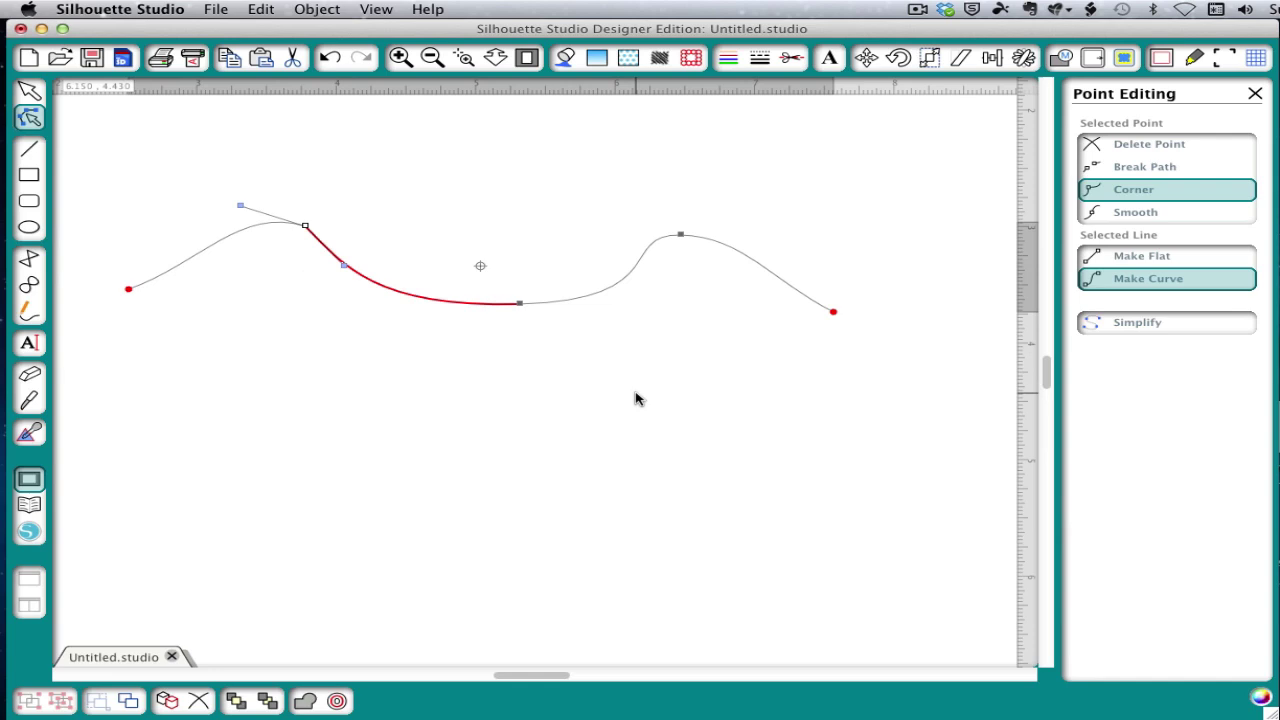
click(1157, 261)
click(1157, 258)
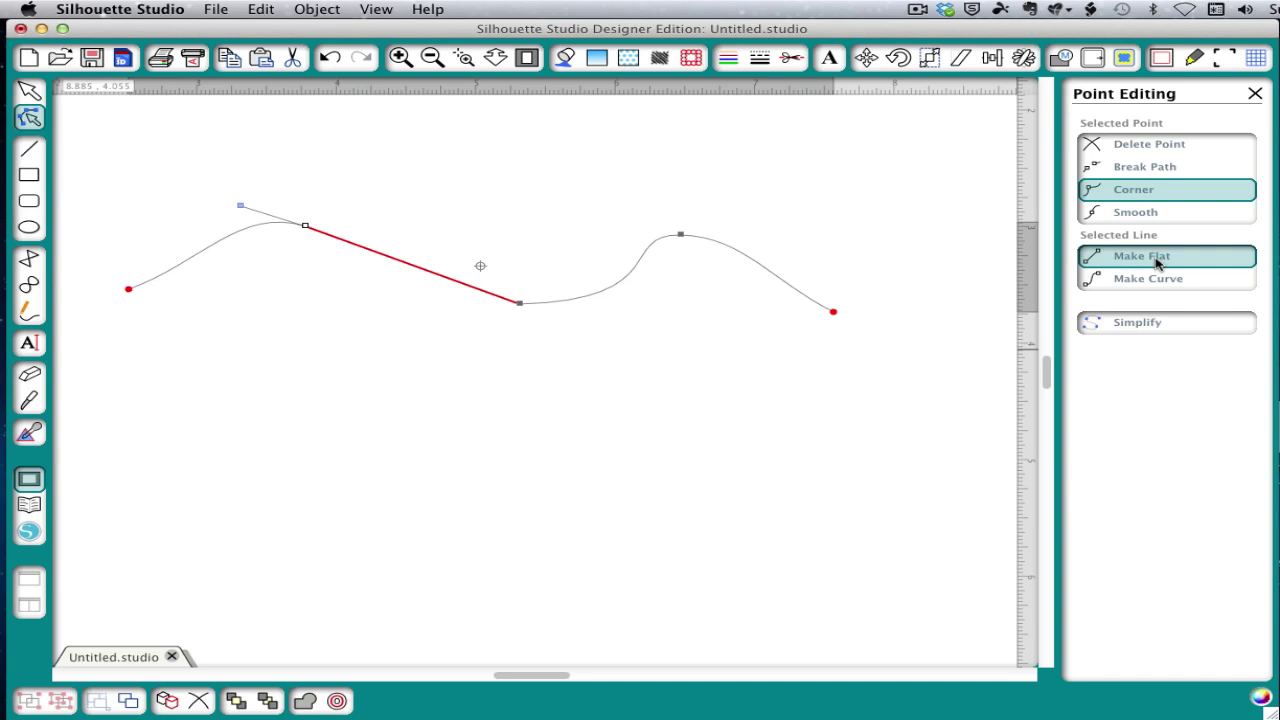
click(1158, 280)
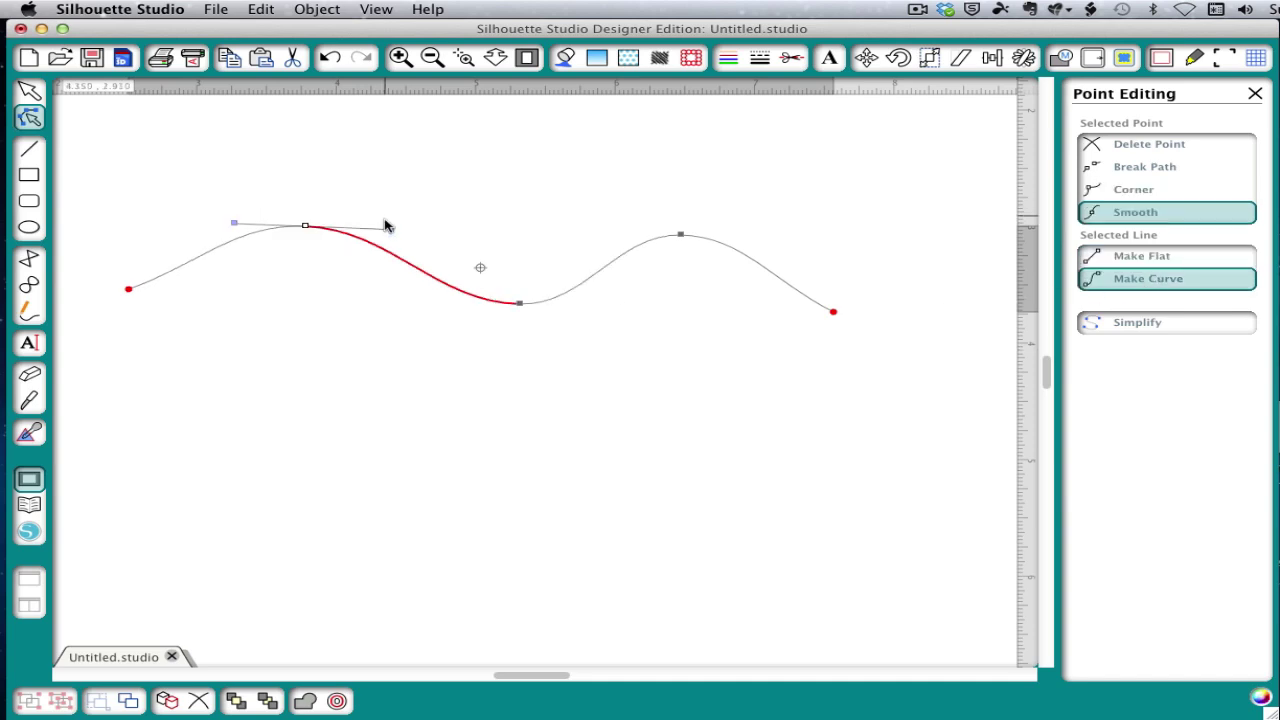
drag(386, 227, 376, 228)
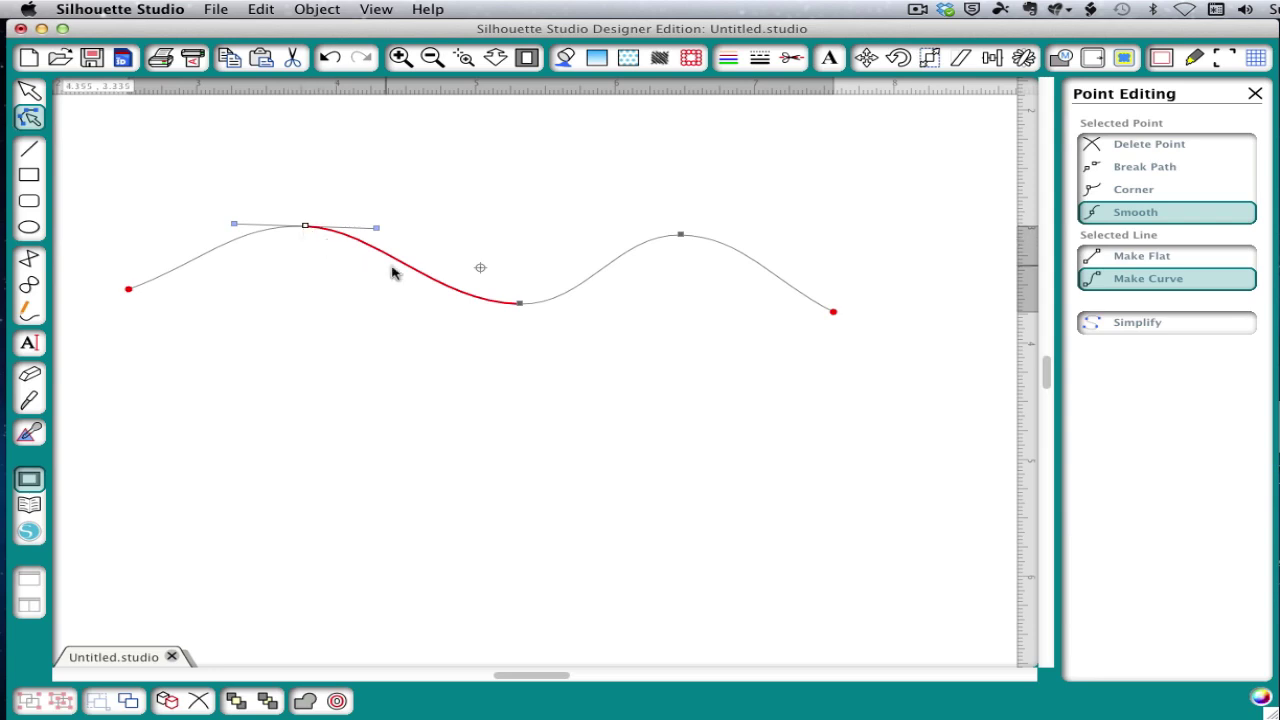
shift+click(520, 304)
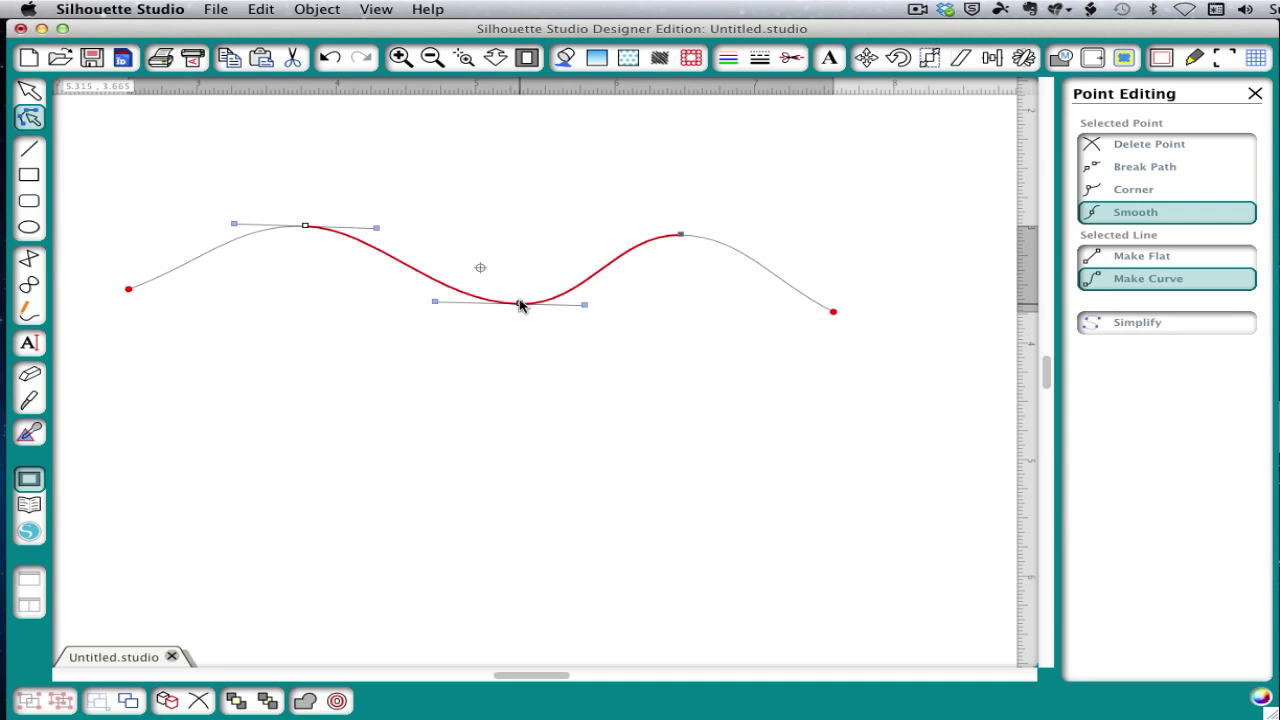
shift+click(682, 235)
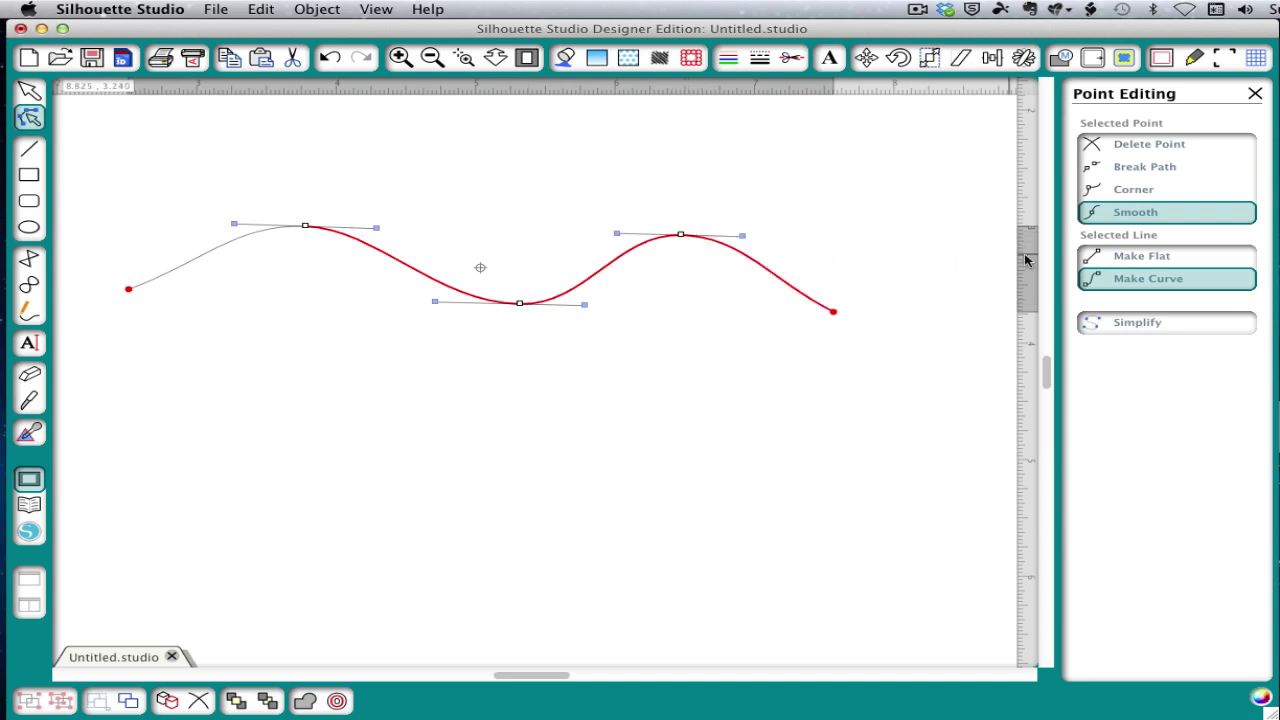
click(1108, 258)
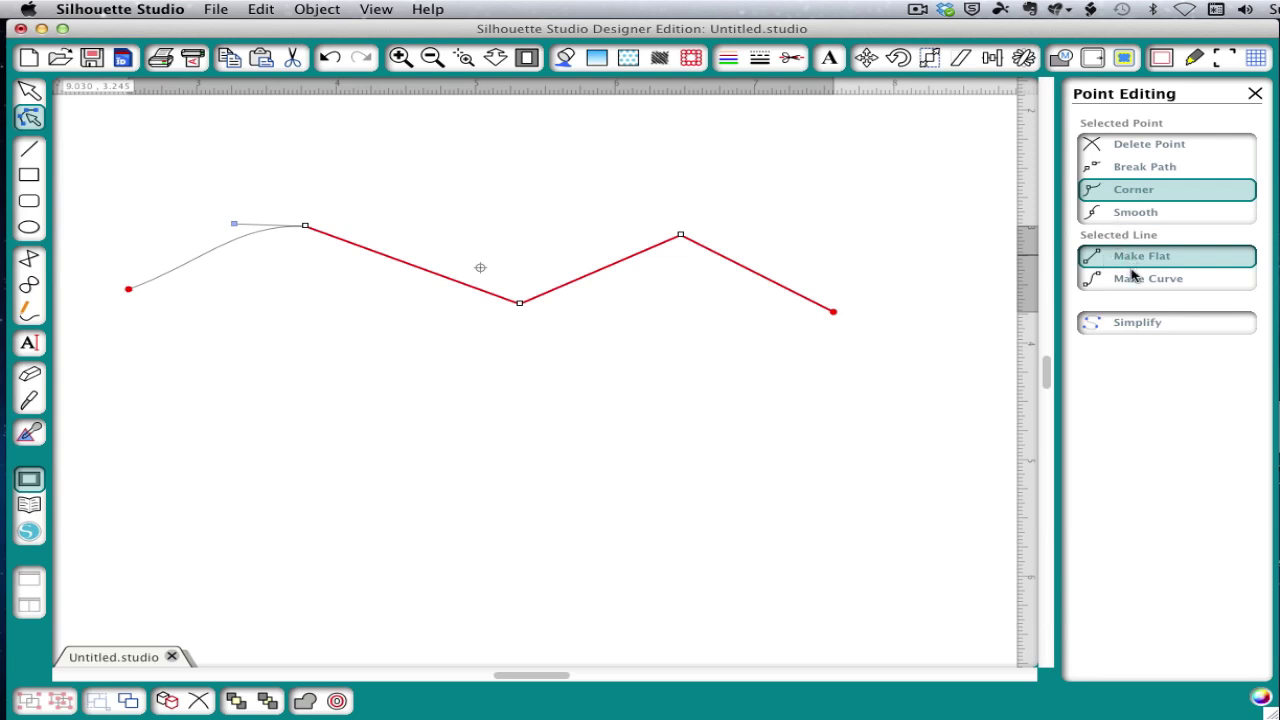
click(1134, 276)
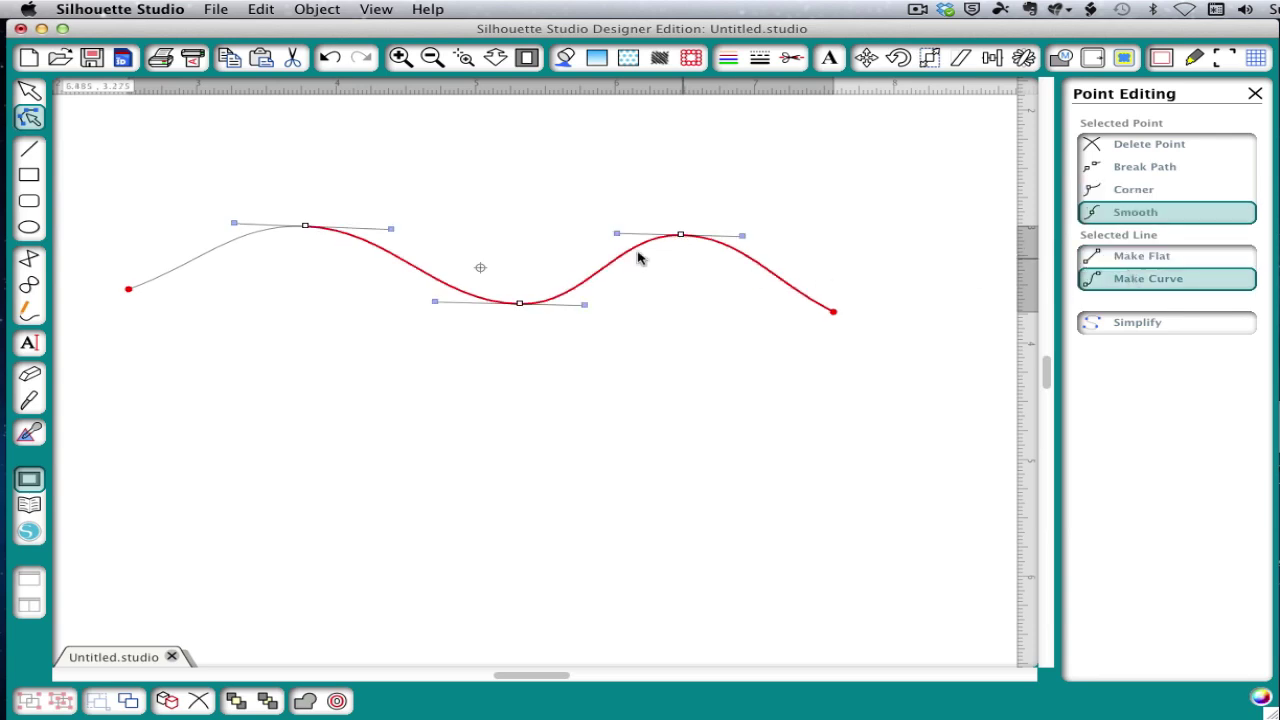
- Reopen the wavy line in Point Editing and add a new point on the curve
click(372, 210)
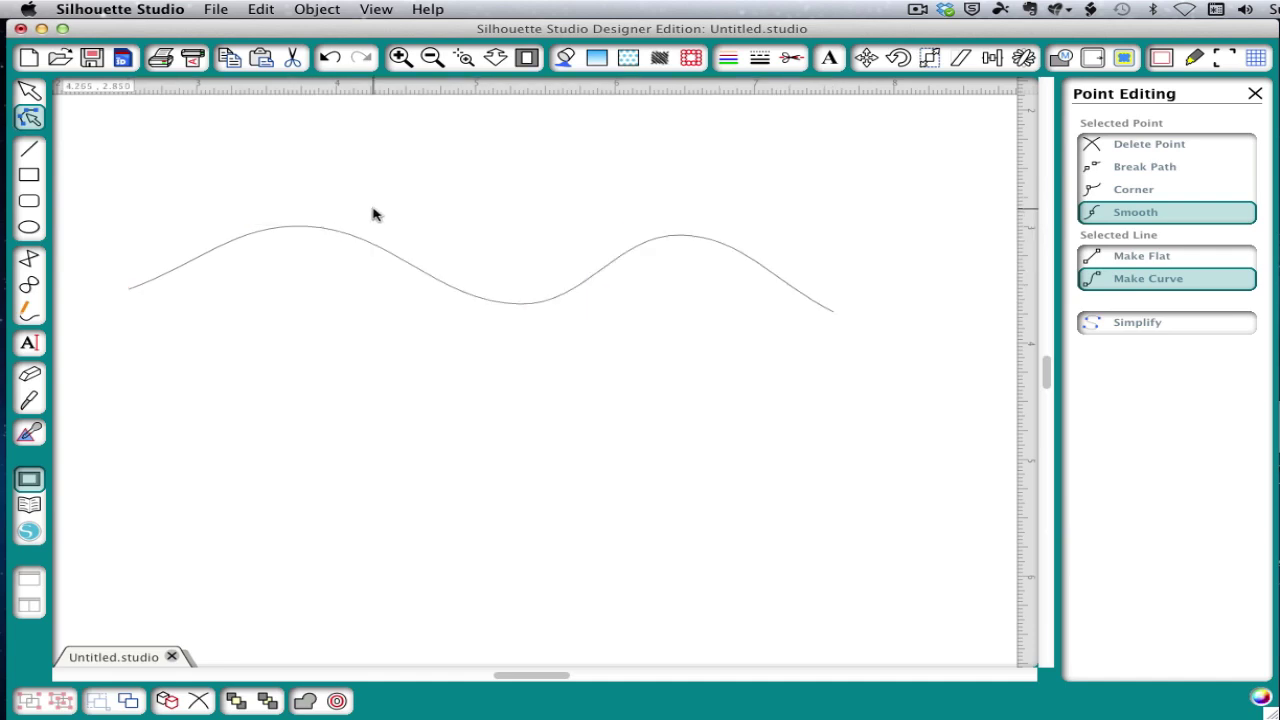
click(325, 230)
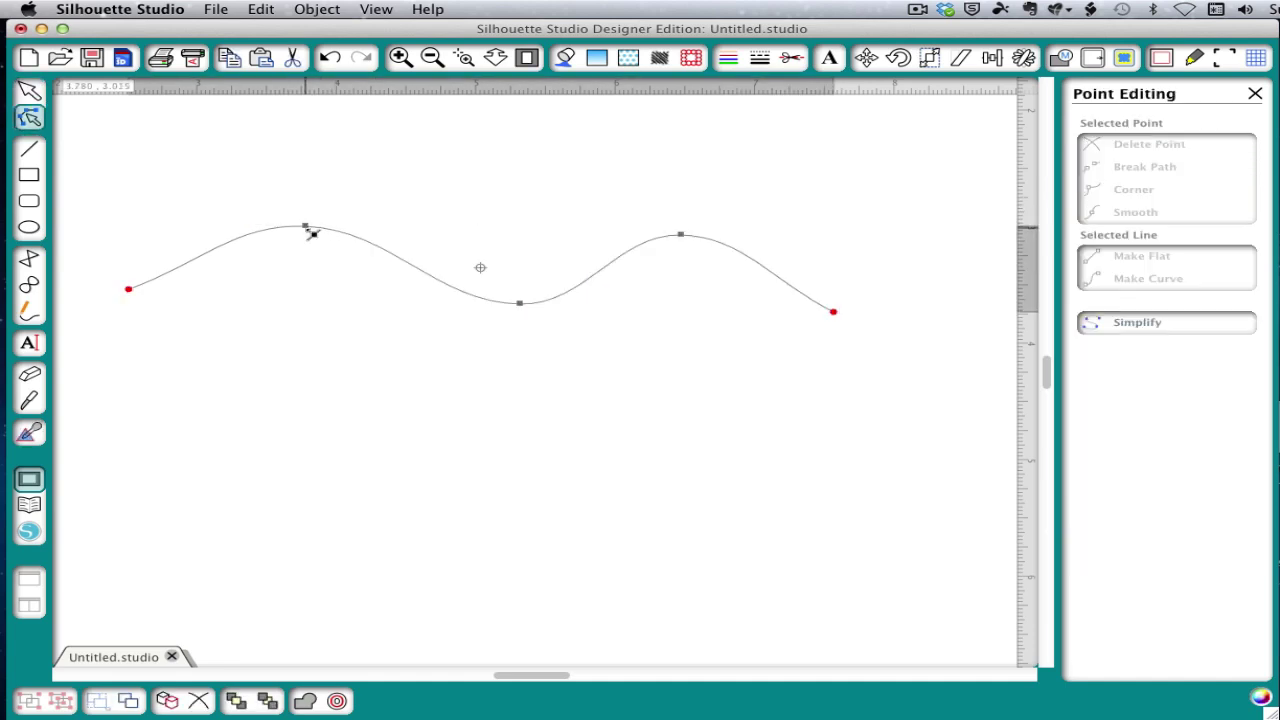
drag(287, 211, 738, 341)
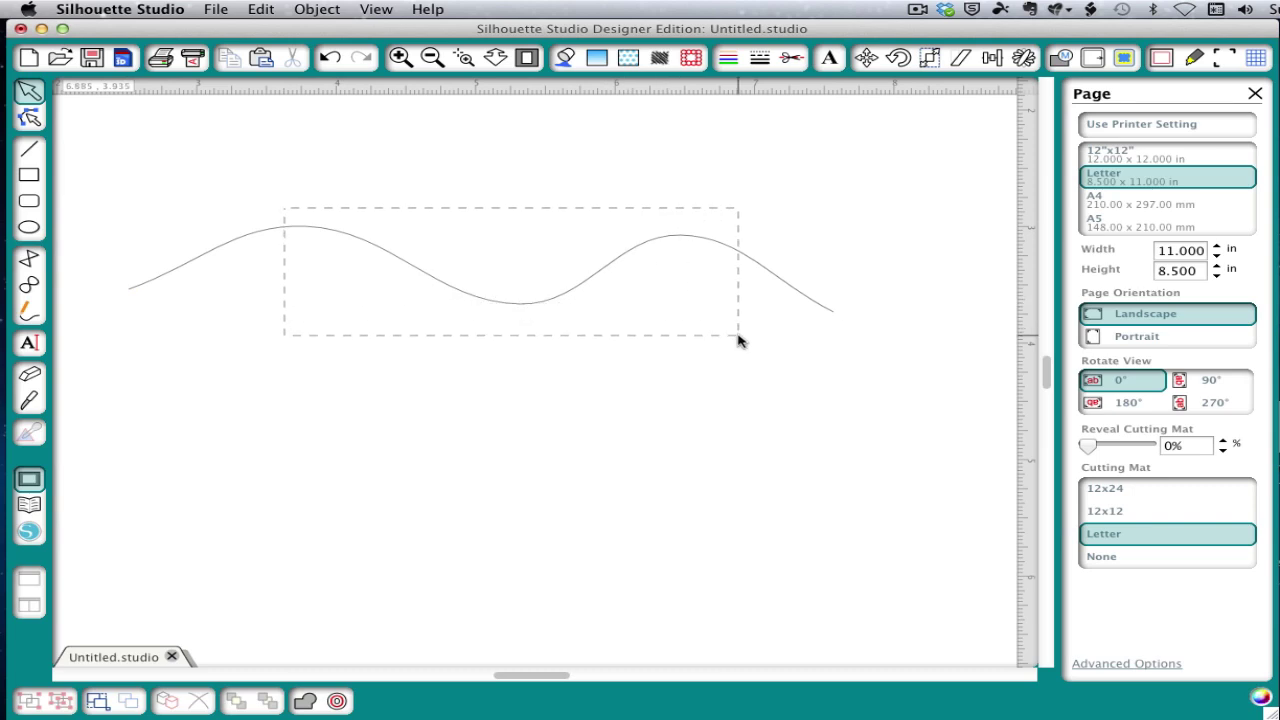
double_click(615, 265)
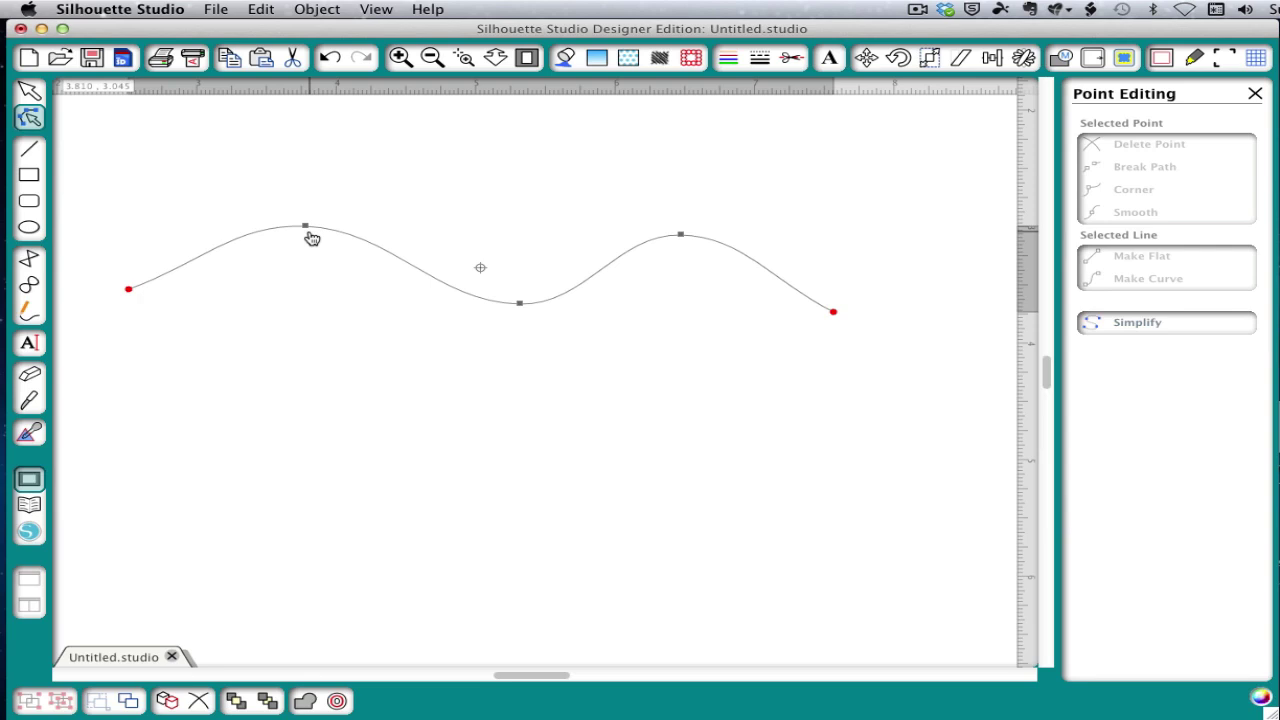
click(378, 249)
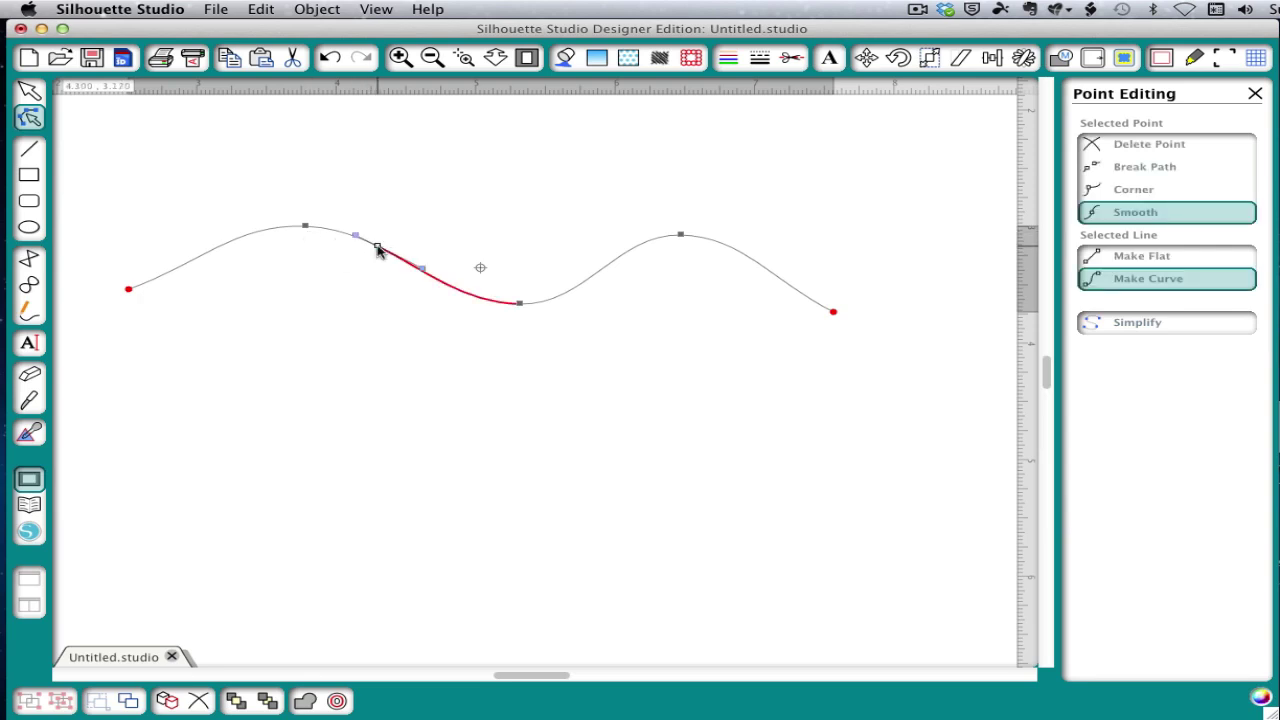
click(434, 278)
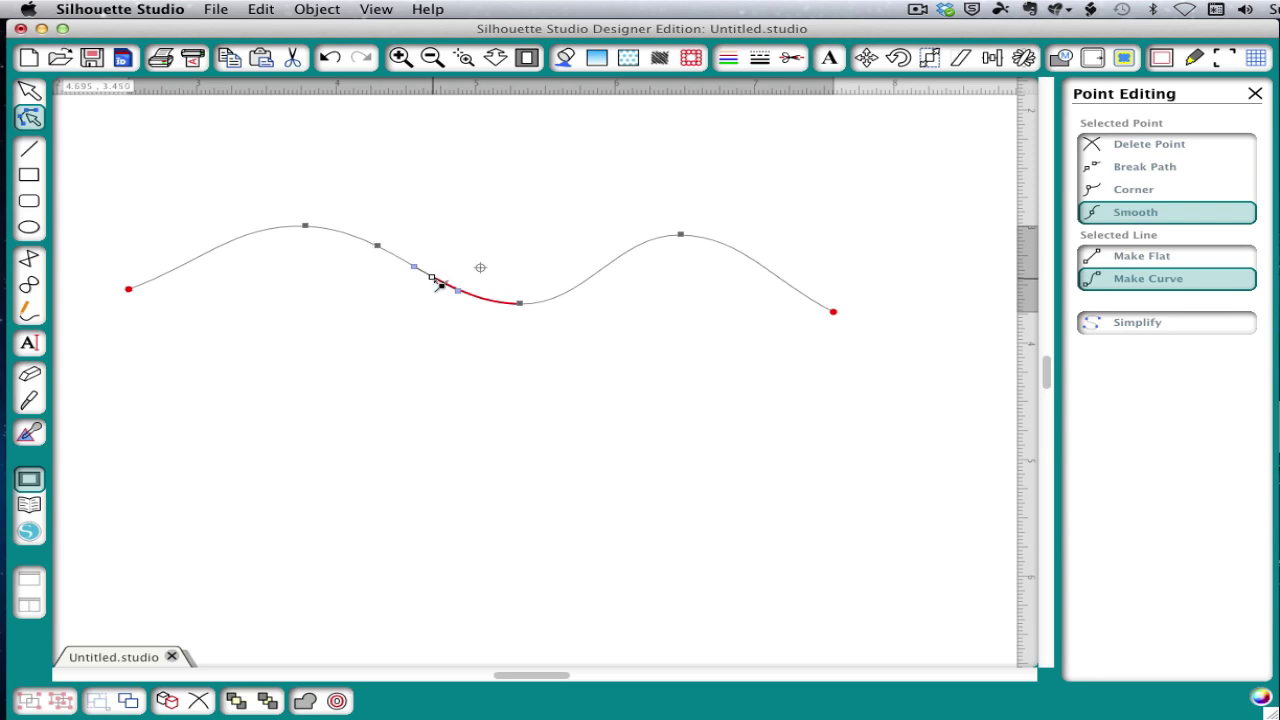
click(377, 247)
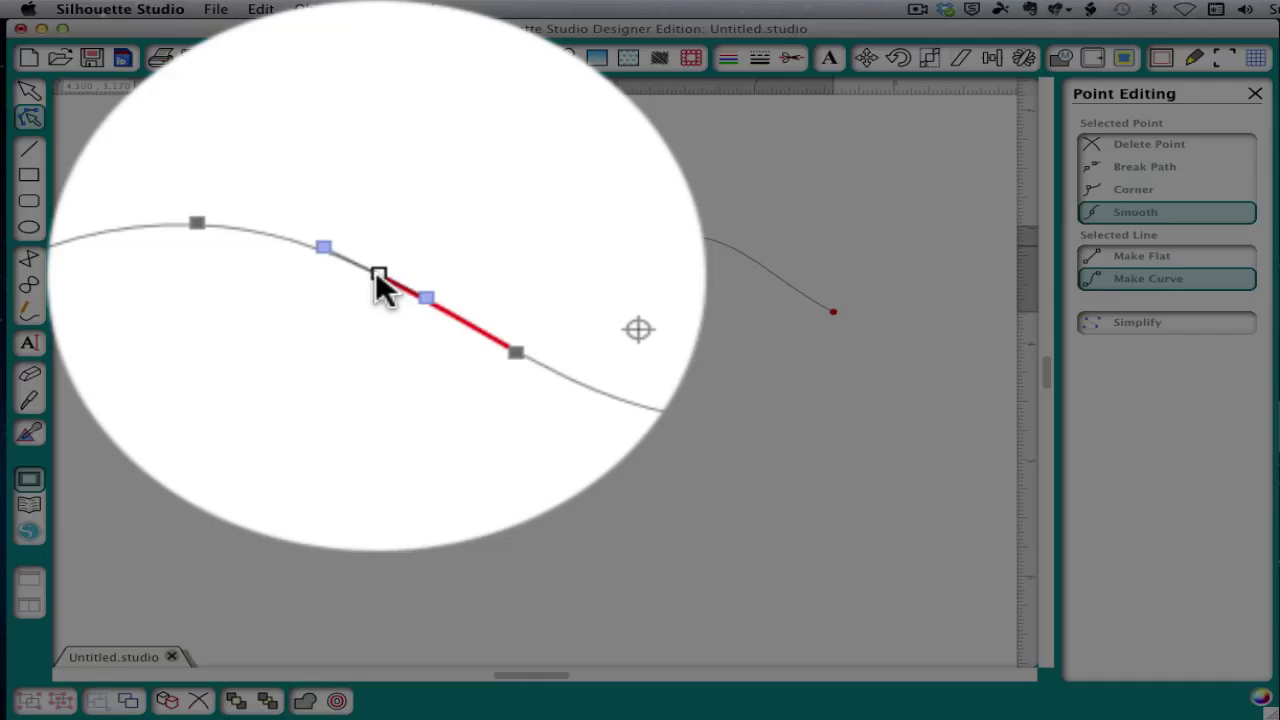
right_click(379, 248)
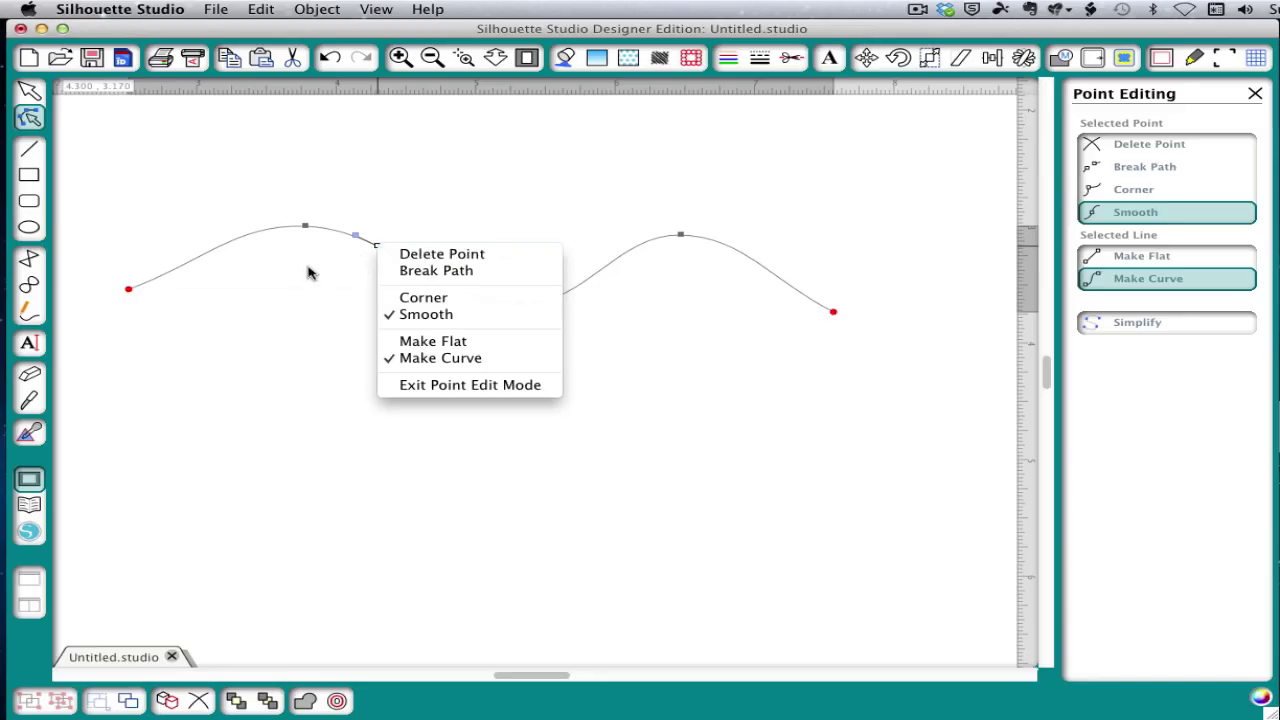
click(308, 272)
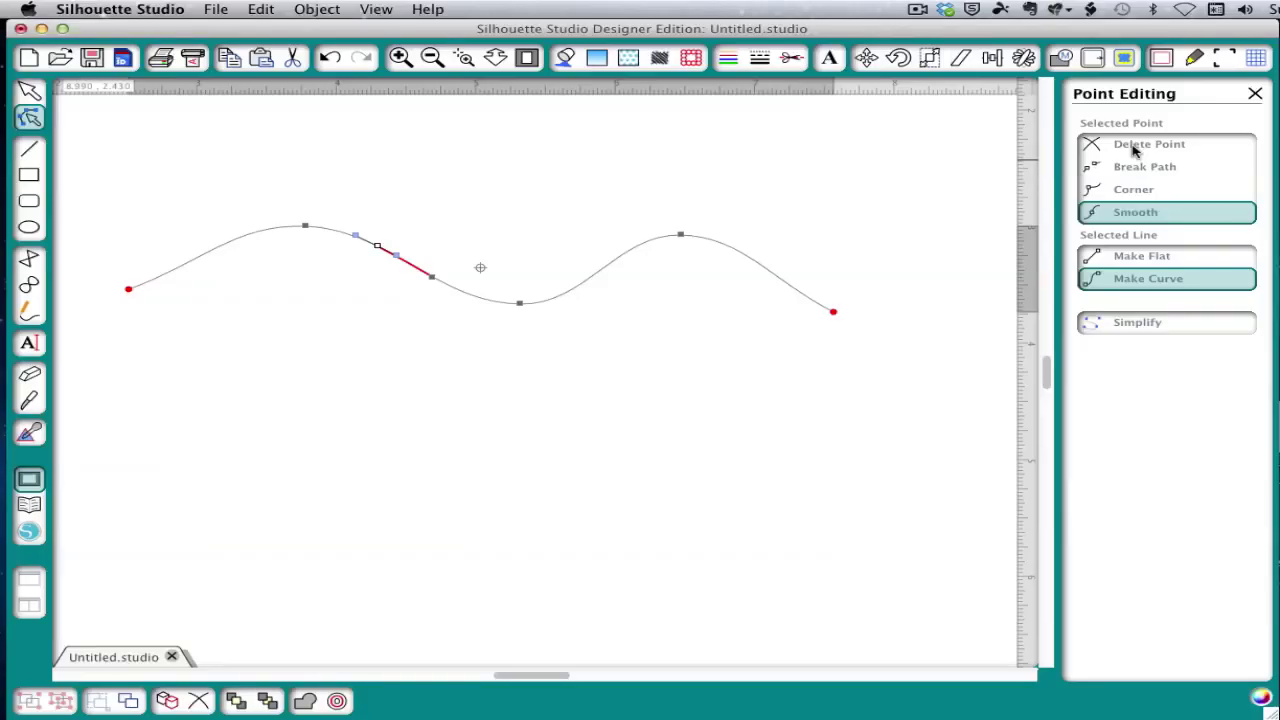
- Delete the four middle points of the wave with Delete Point
click(1133, 150)
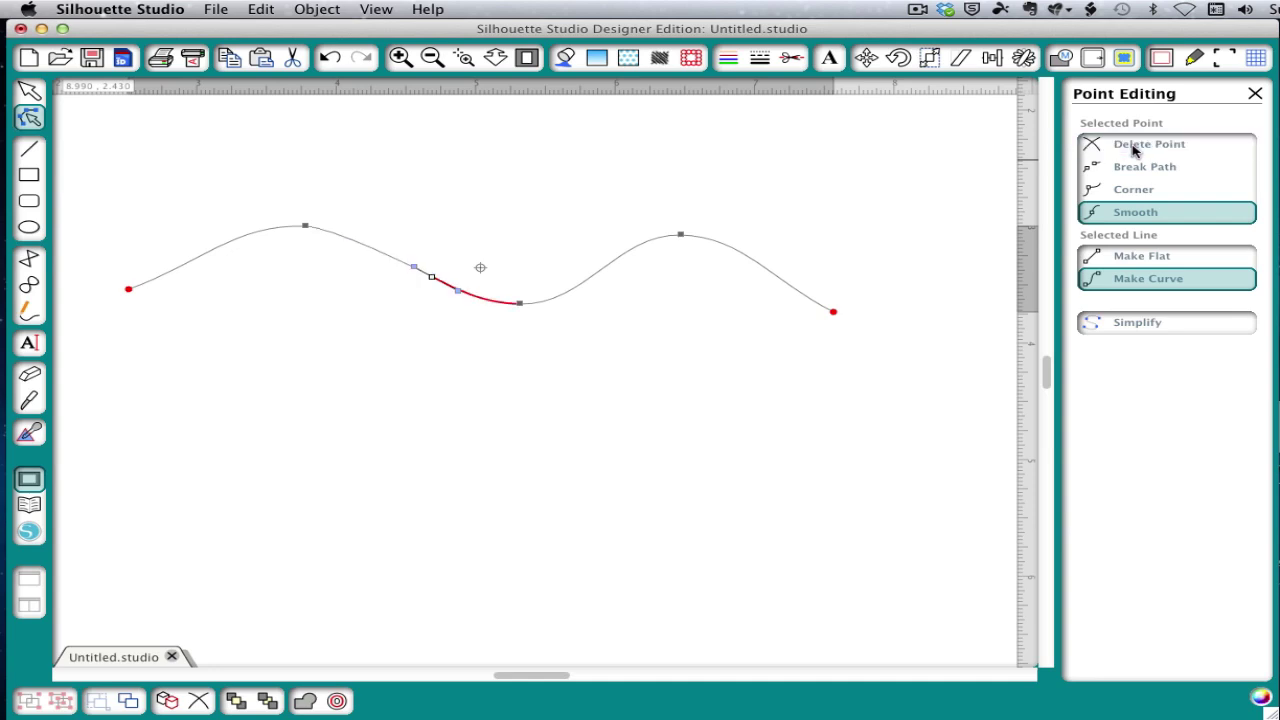
click(1133, 150)
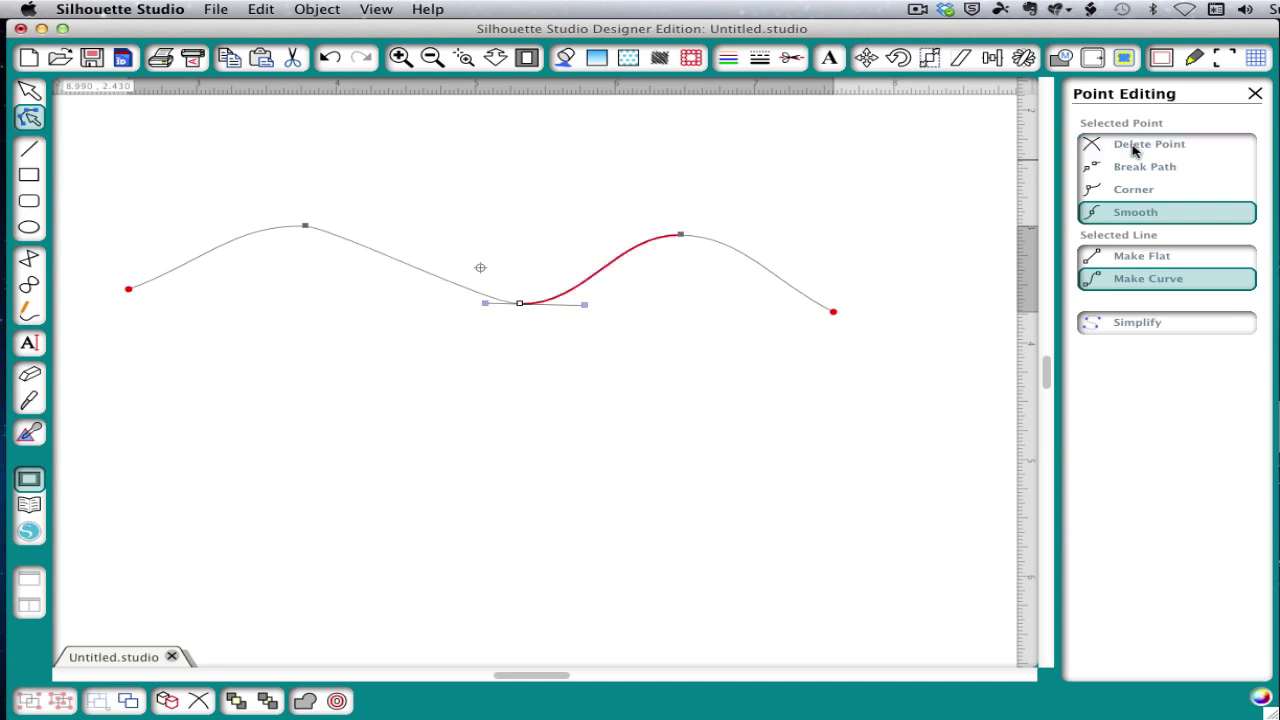
click(1133, 150)
click(1133, 150)
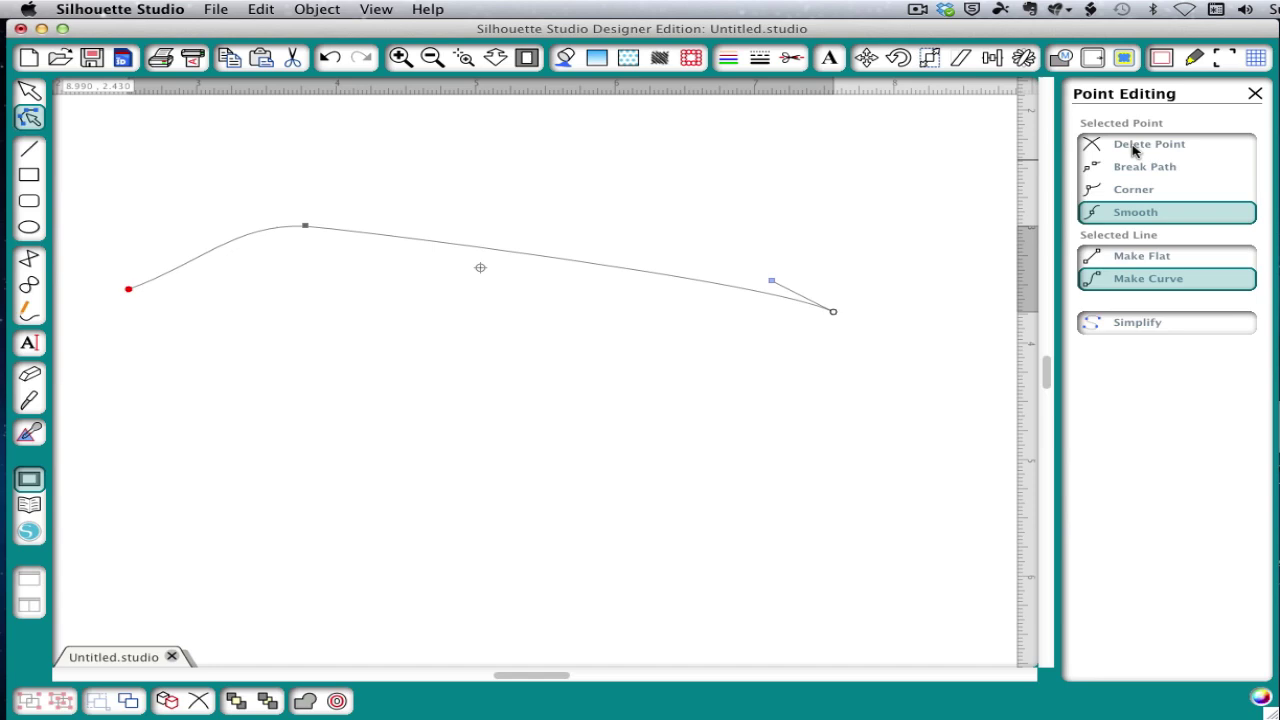
- Swing the peak's and right end's handles into one hump with a long sweeping tail
click(305, 226)
drag(245, 236, 197, 238)
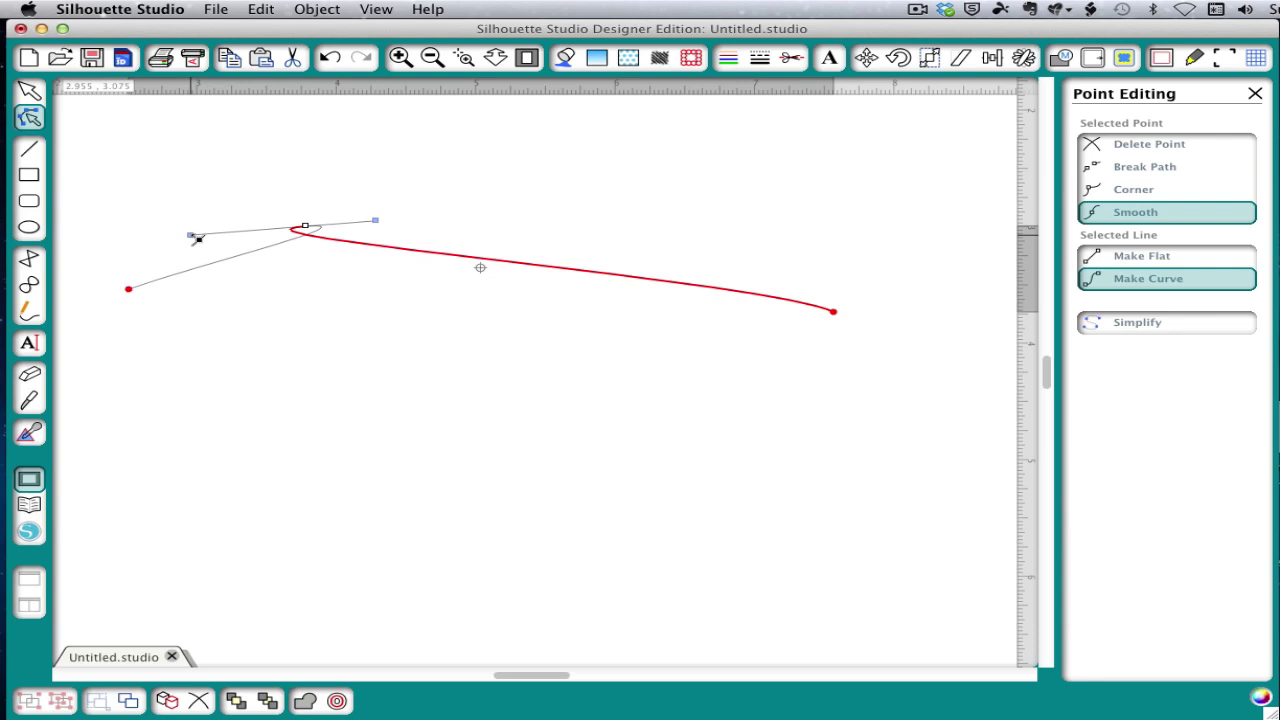
drag(197, 238, 431, 210)
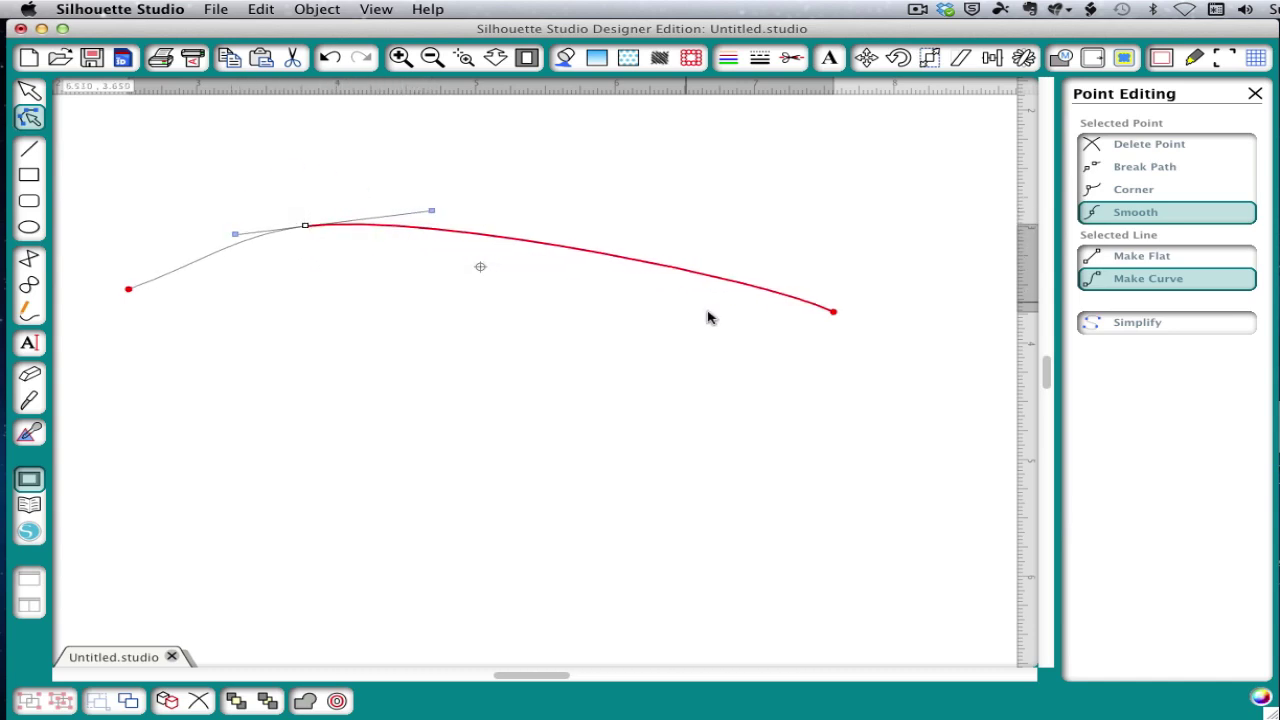
click(836, 313)
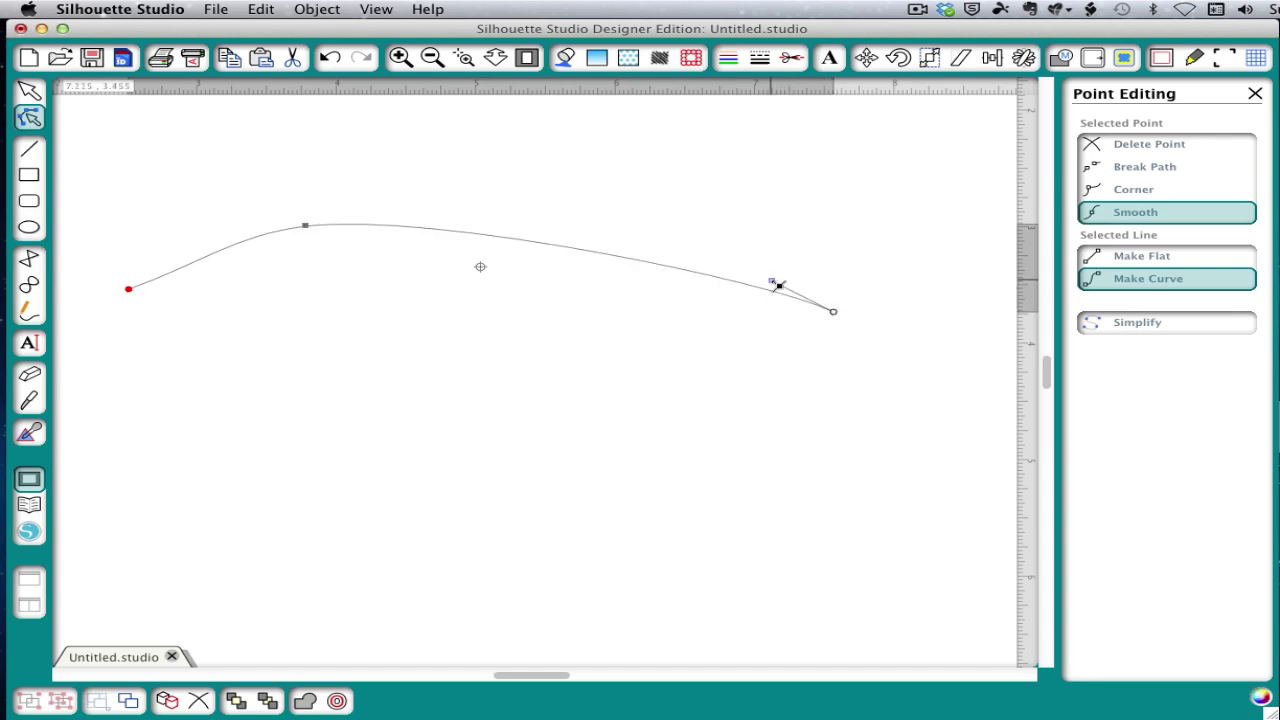
drag(779, 285, 522, 328)
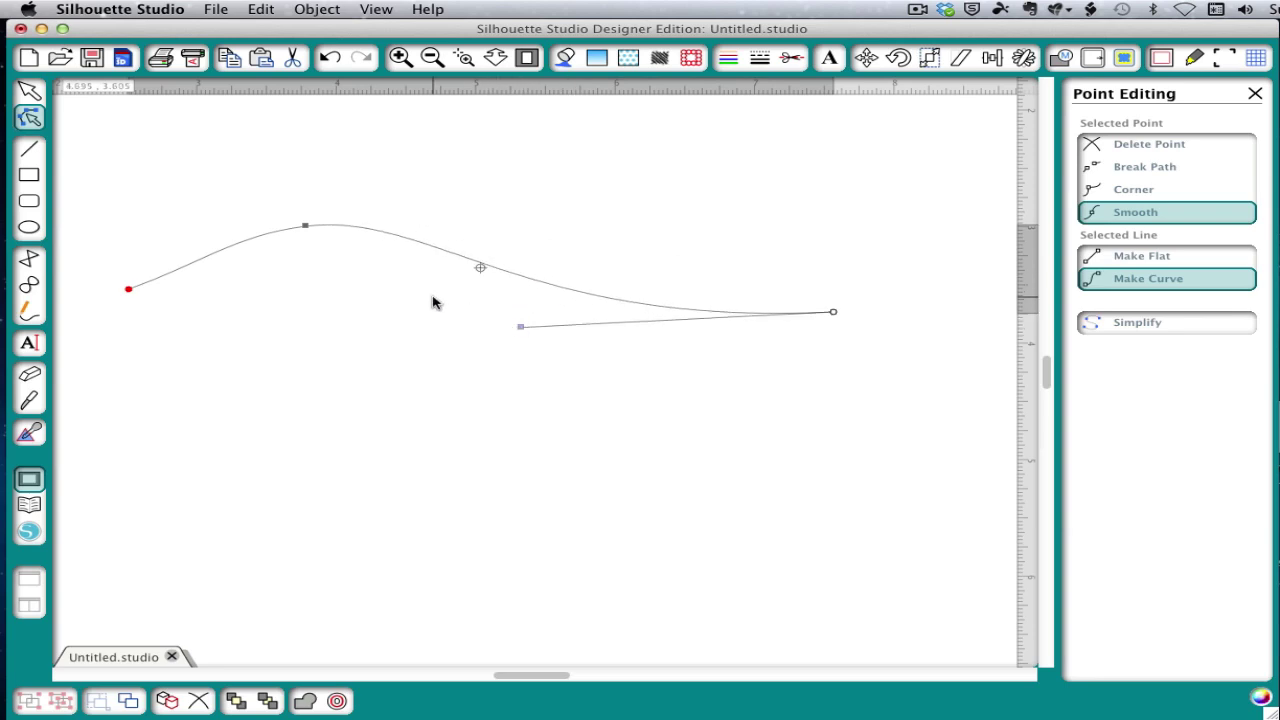
- Draw a five-vertex straight-segment zigzag line below the wavy curve
key(p)
click(274, 426)
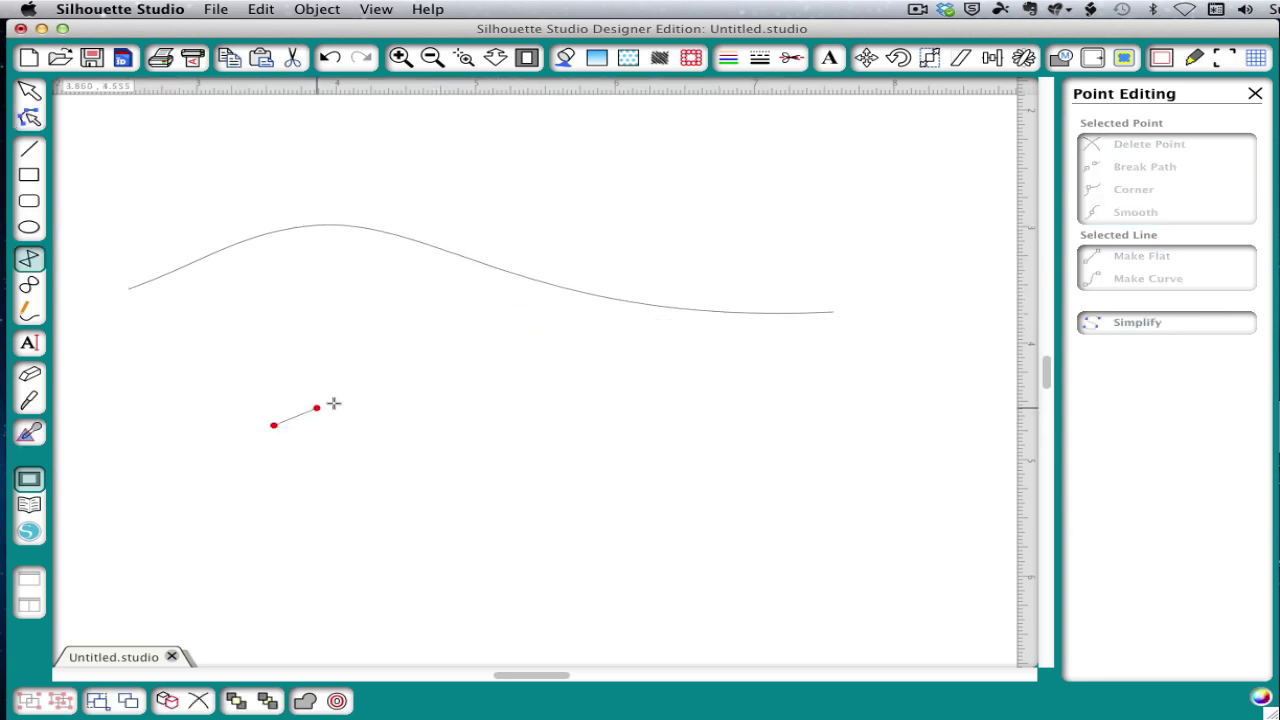
click(387, 377)
click(473, 441)
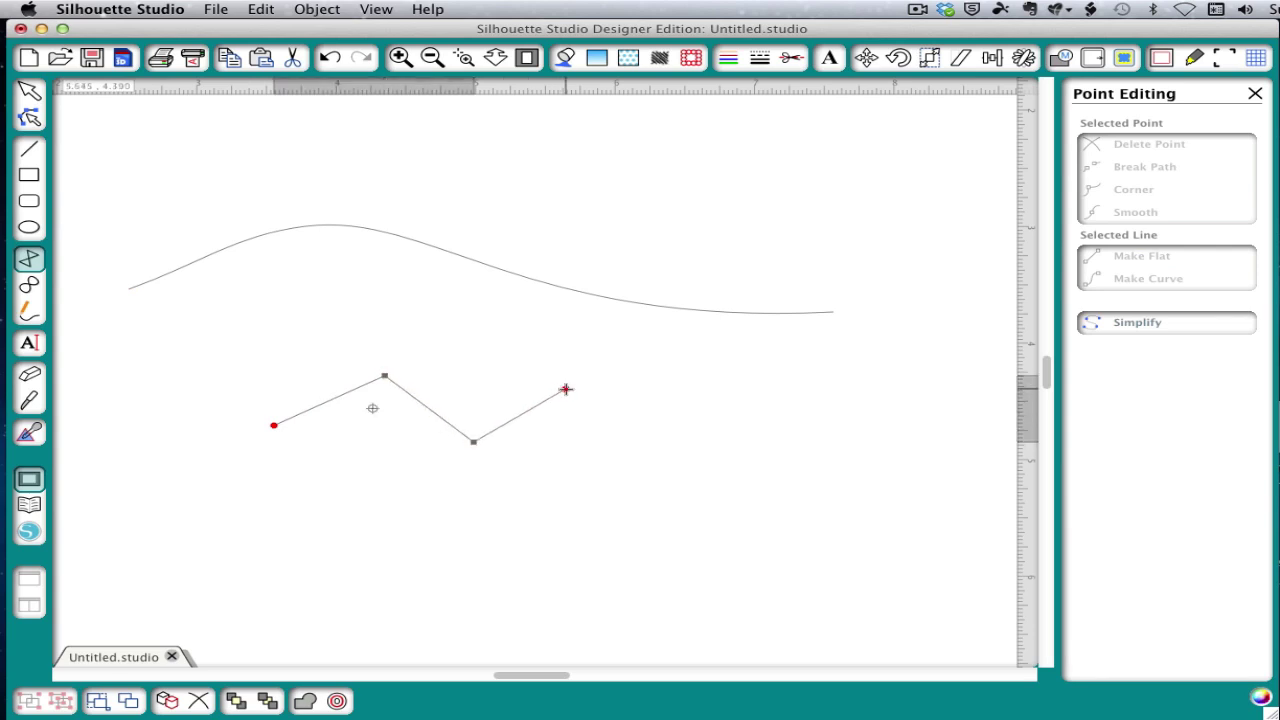
click(565, 389)
double_click(620, 440)
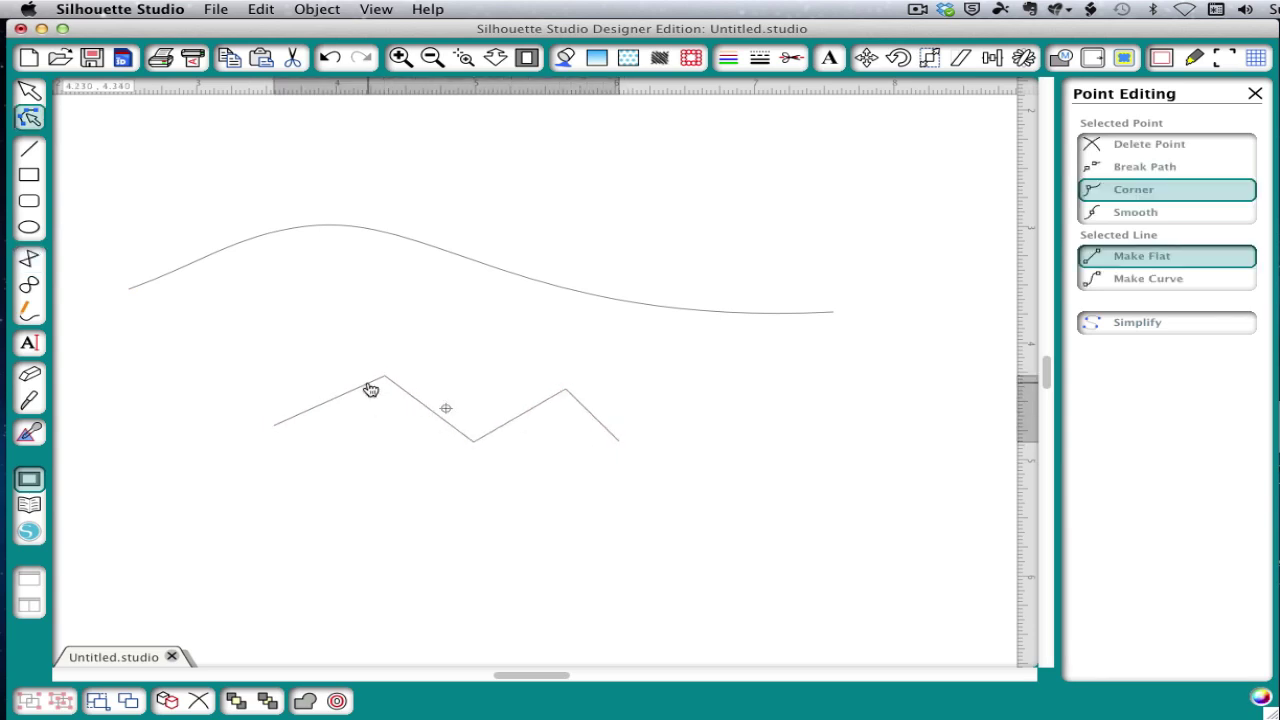
- Make the zigzag's first peak a smooth curved point, adjust its handle, and undo an endpoint drag
click(403, 394)
double_click(405, 394)
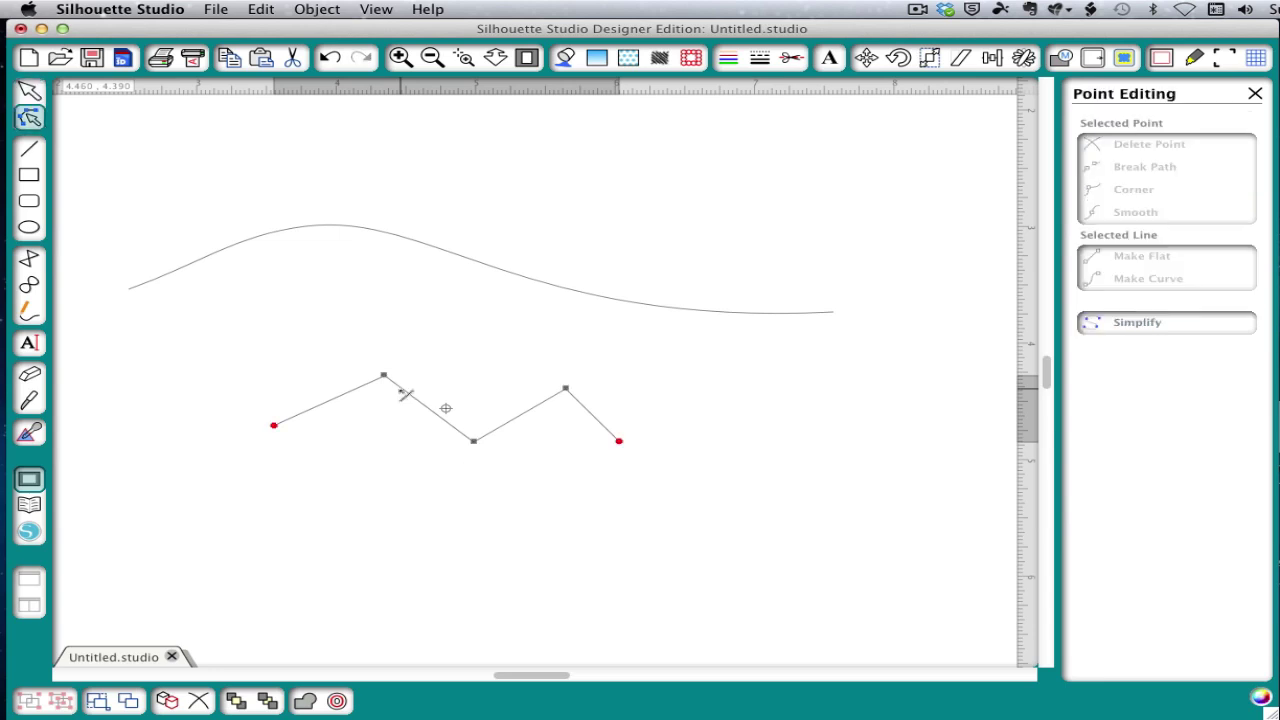
click(385, 377)
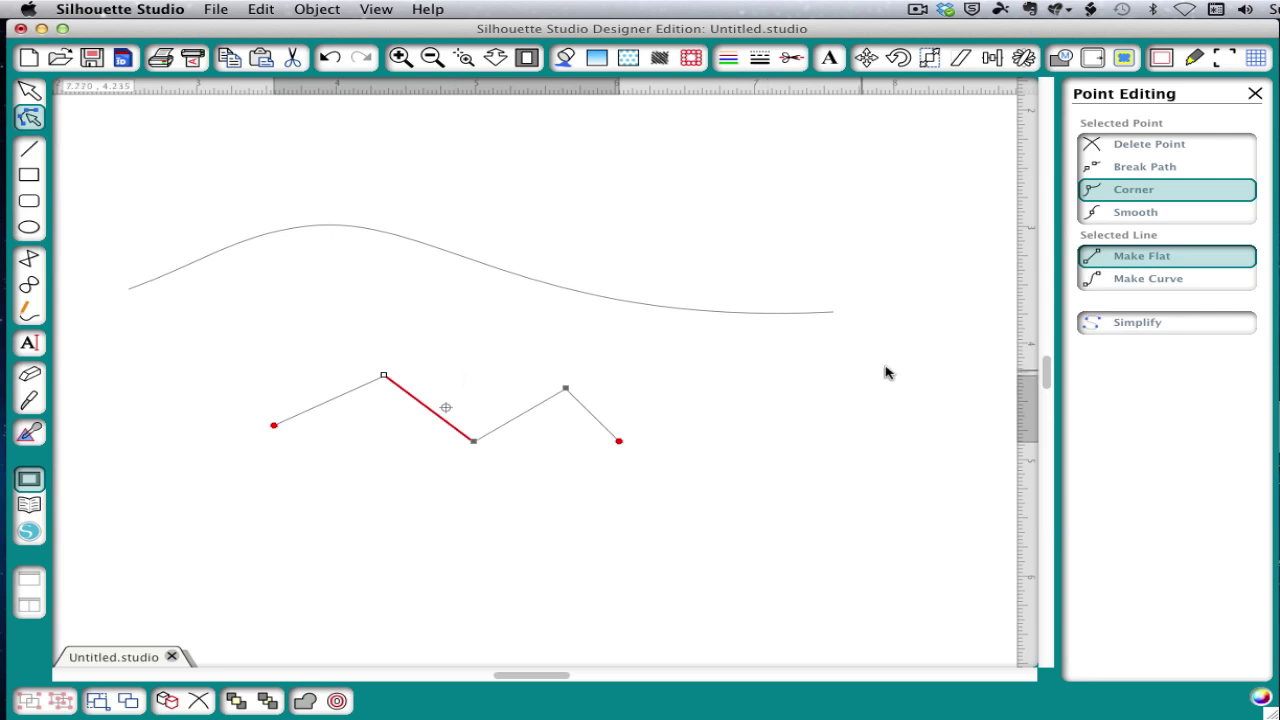
click(1148, 280)
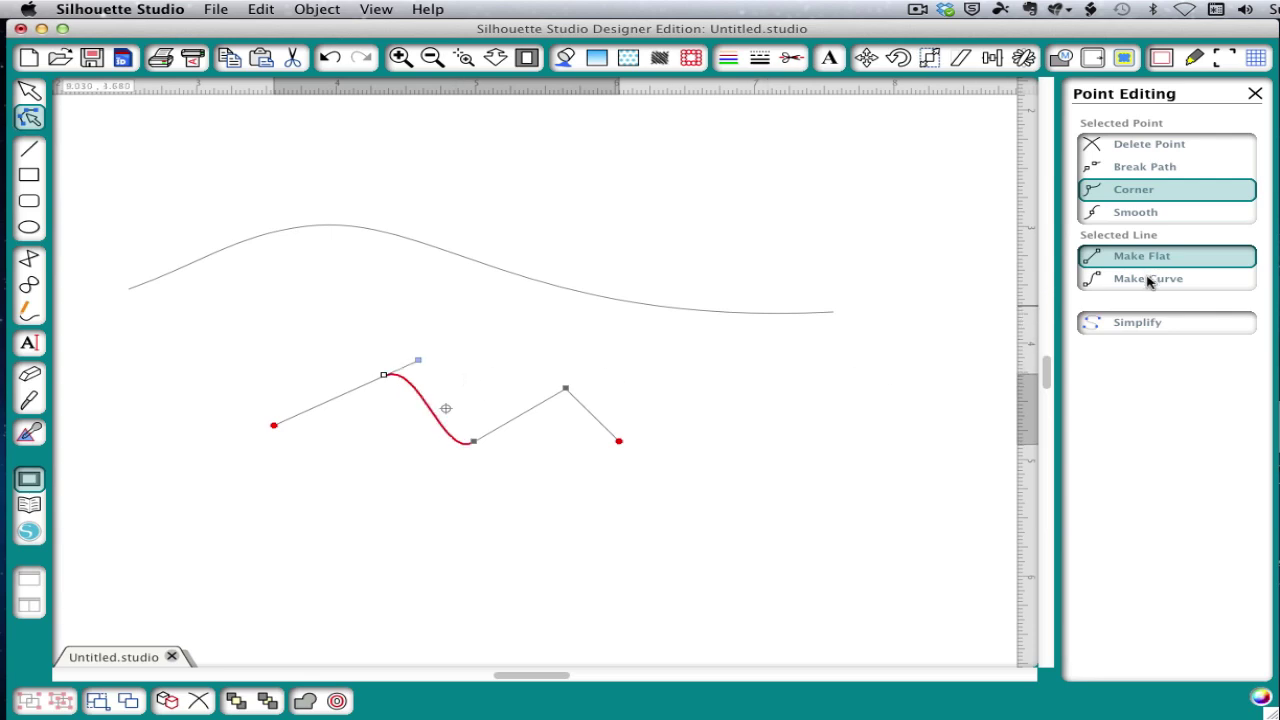
click(1147, 218)
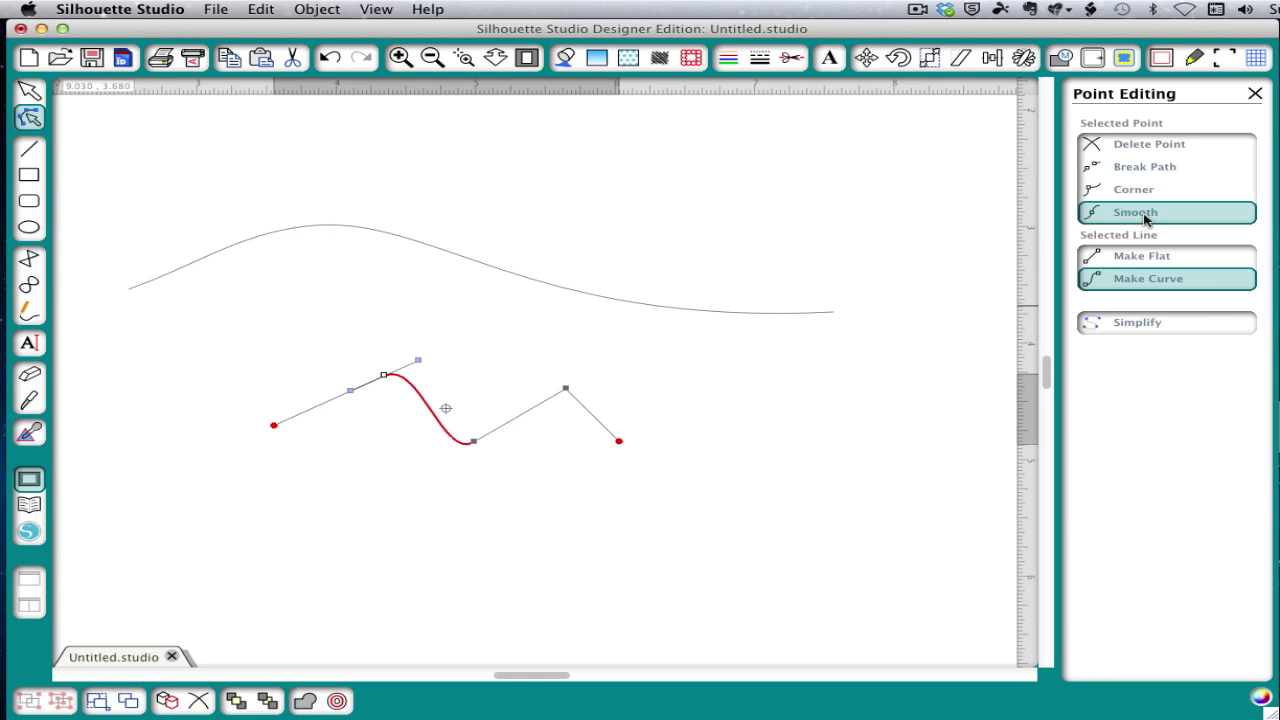
drag(417, 361, 421, 382)
drag(619, 443, 277, 447)
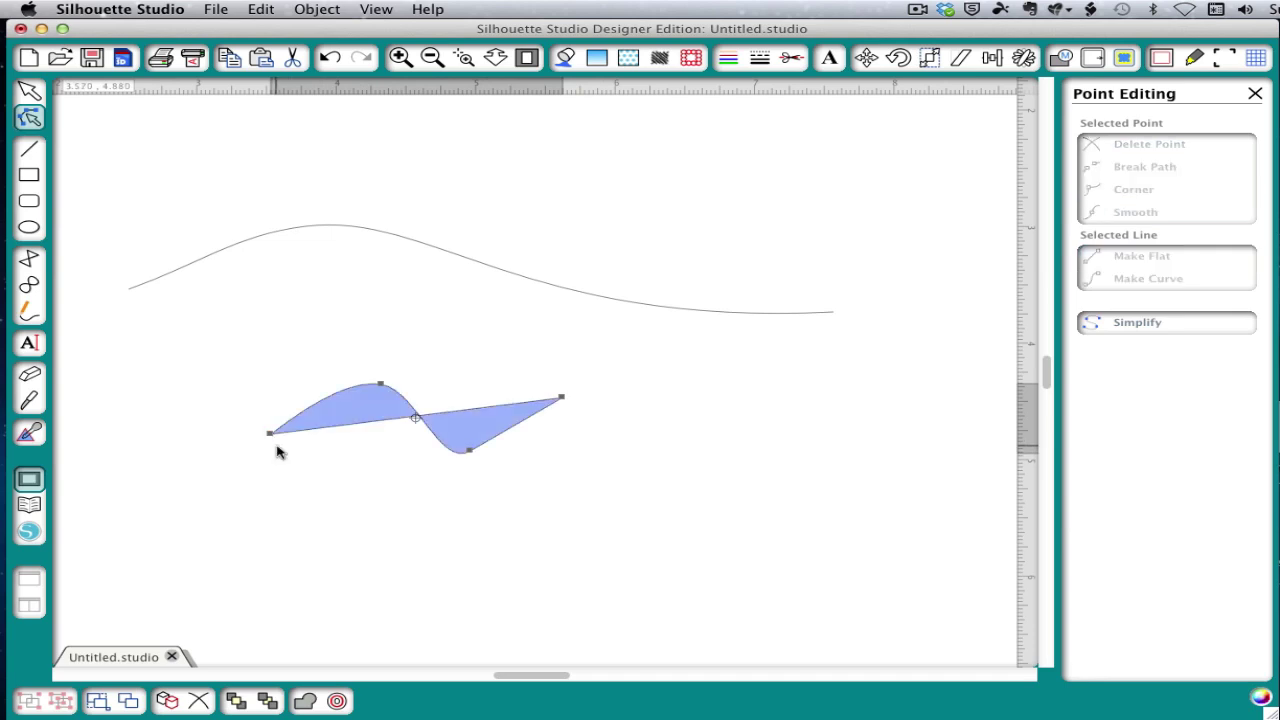
key(super+z)
- Select the zigzag and wavy line together and apply Make Compound Path
click(487, 272)
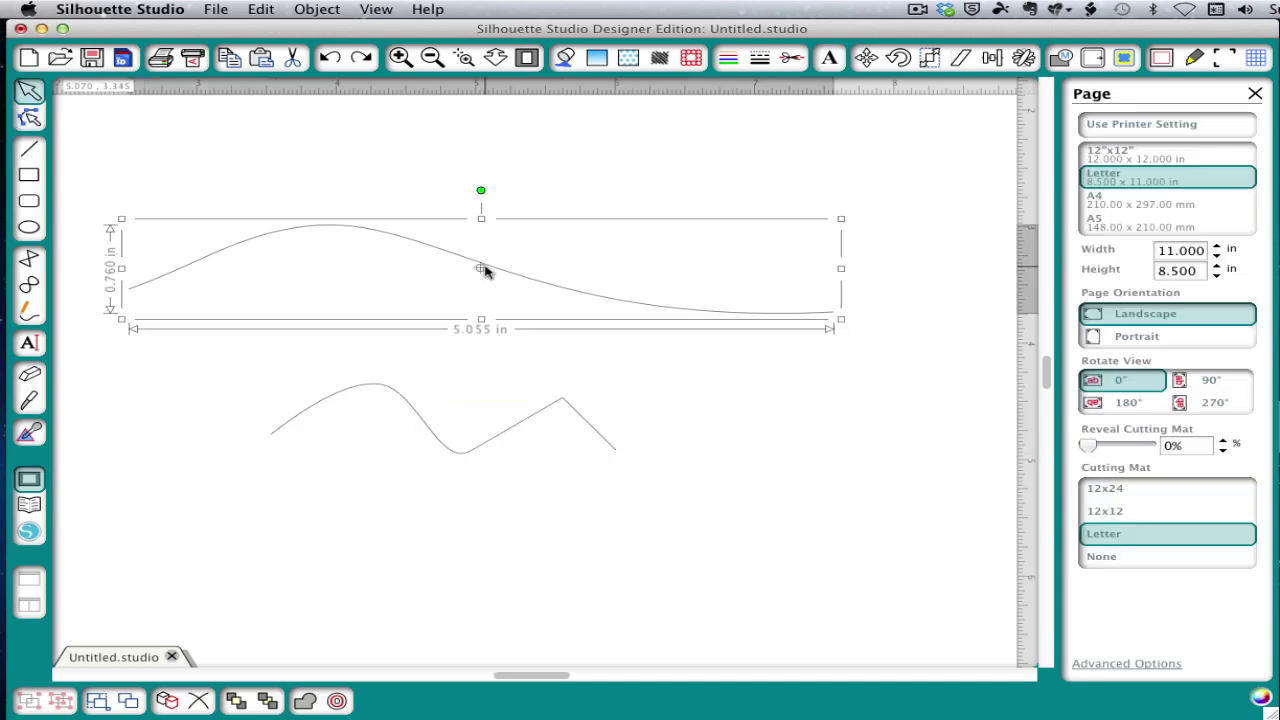
click(495, 273)
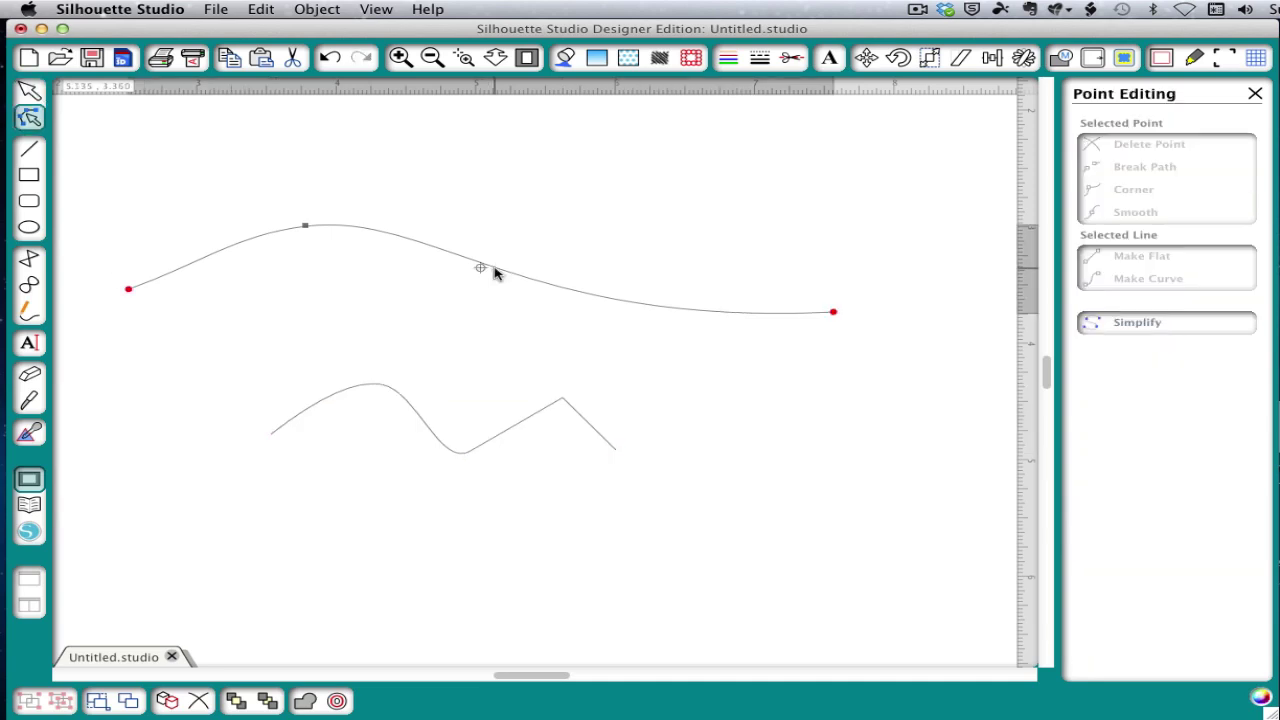
click(285, 430)
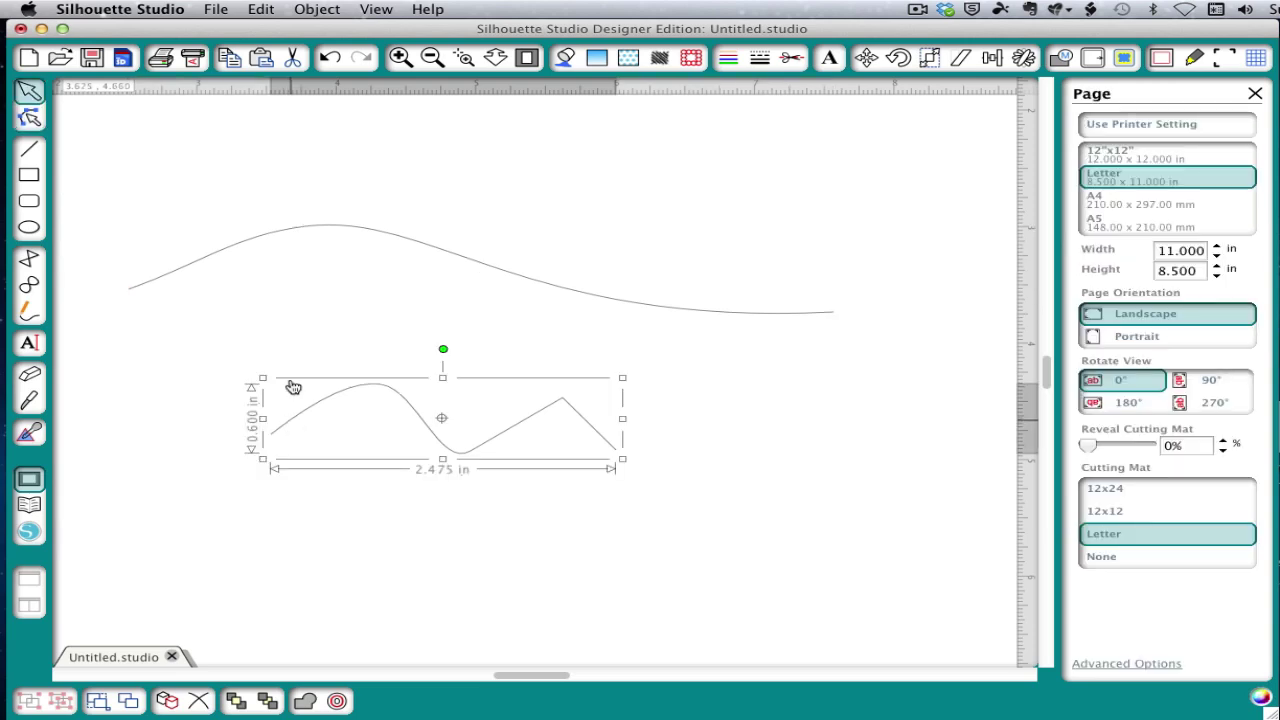
shift+click(294, 232)
right_click(295, 233)
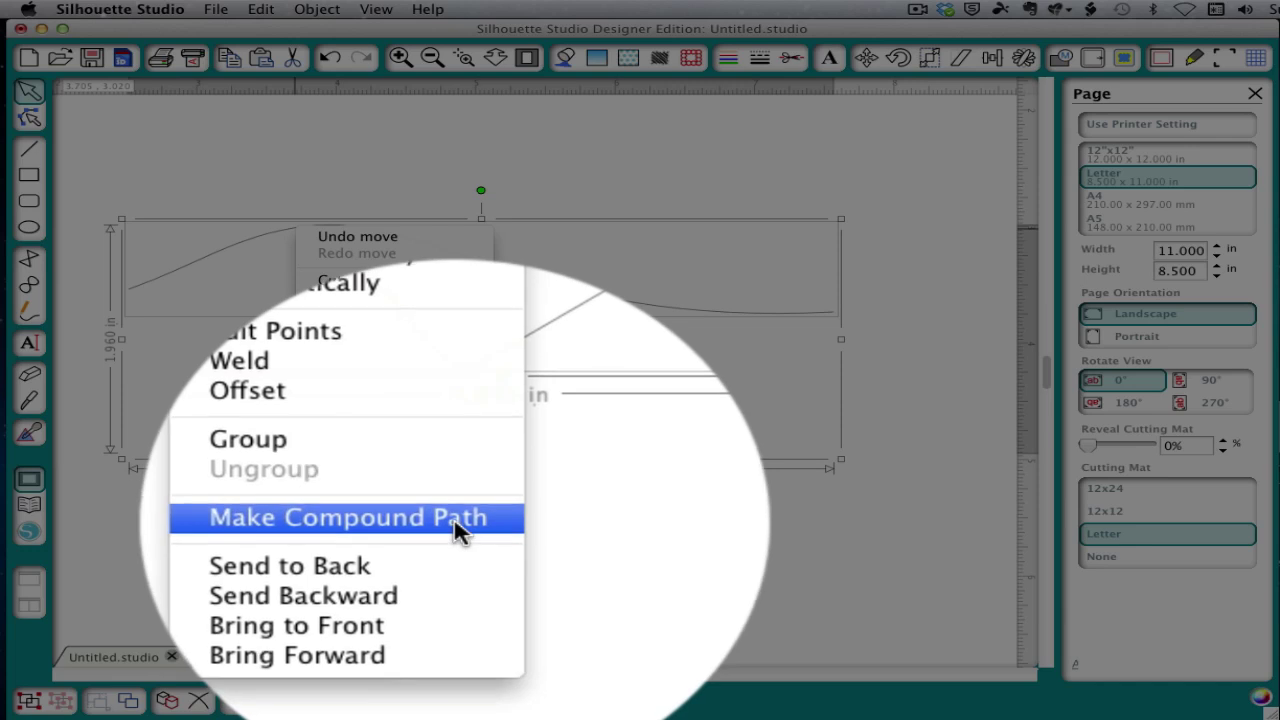
click(455, 540)
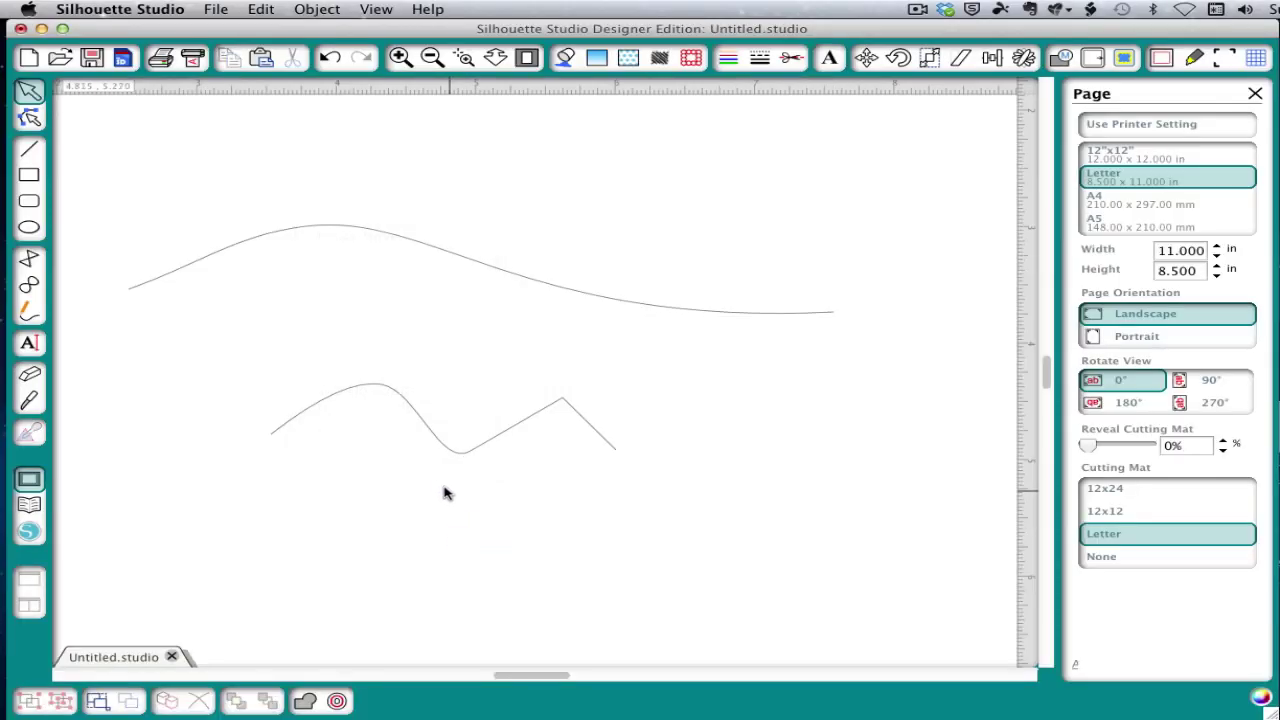
- Drag the zigzag's right and left endpoints onto the wavy line's matching ends
double_click(306, 423)
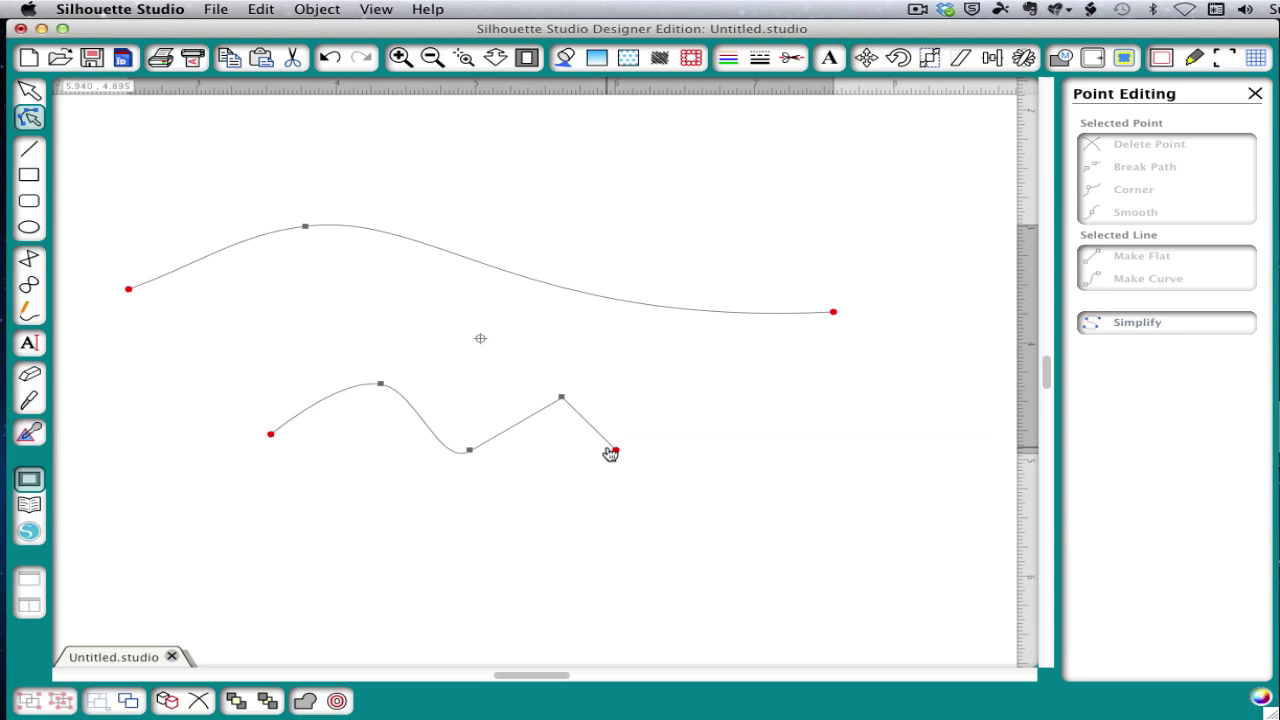
drag(613, 452, 833, 313)
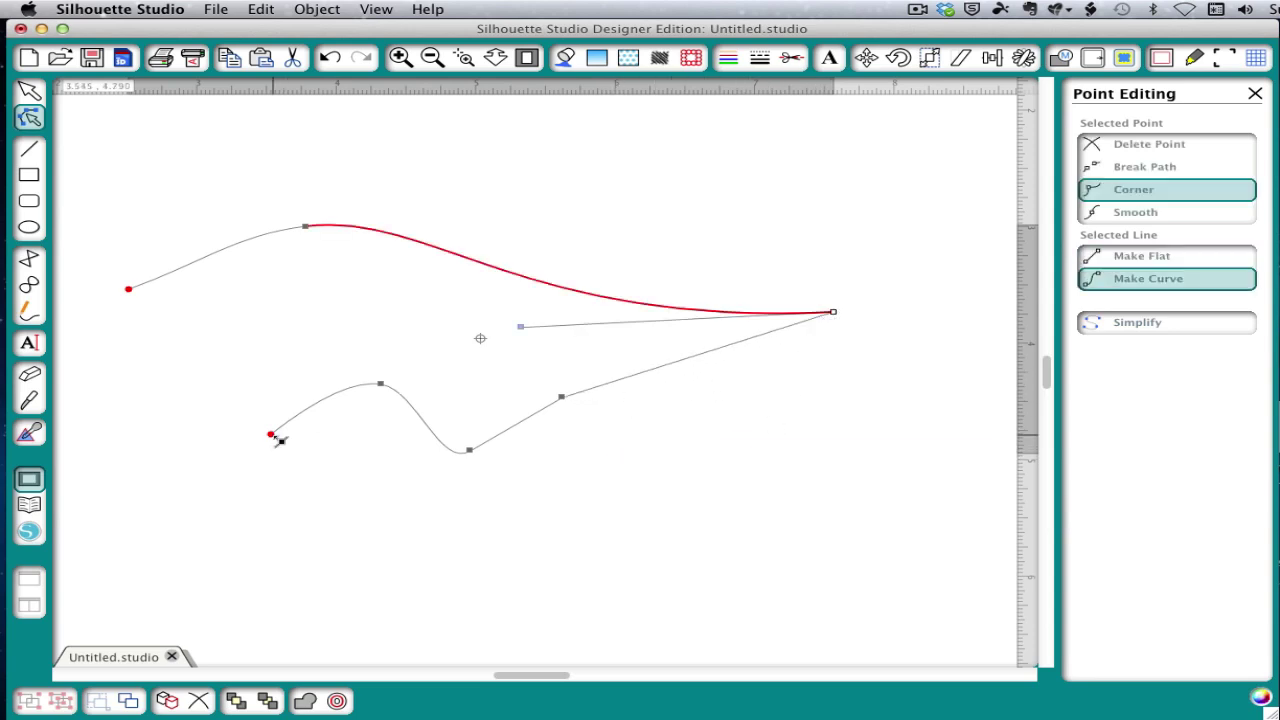
drag(277, 434, 139, 307)
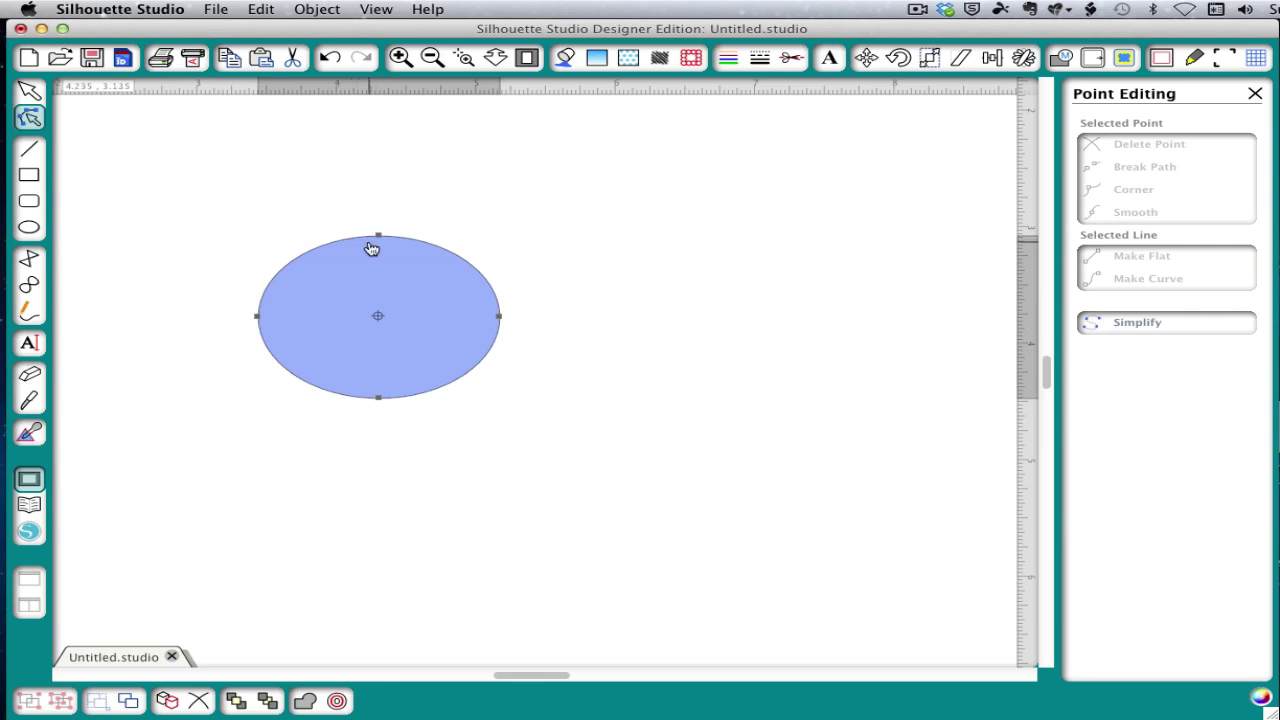
- Apply Break Path at the ellipse's top point and drag the loose end up-left, then nudge it back
click(378, 237)
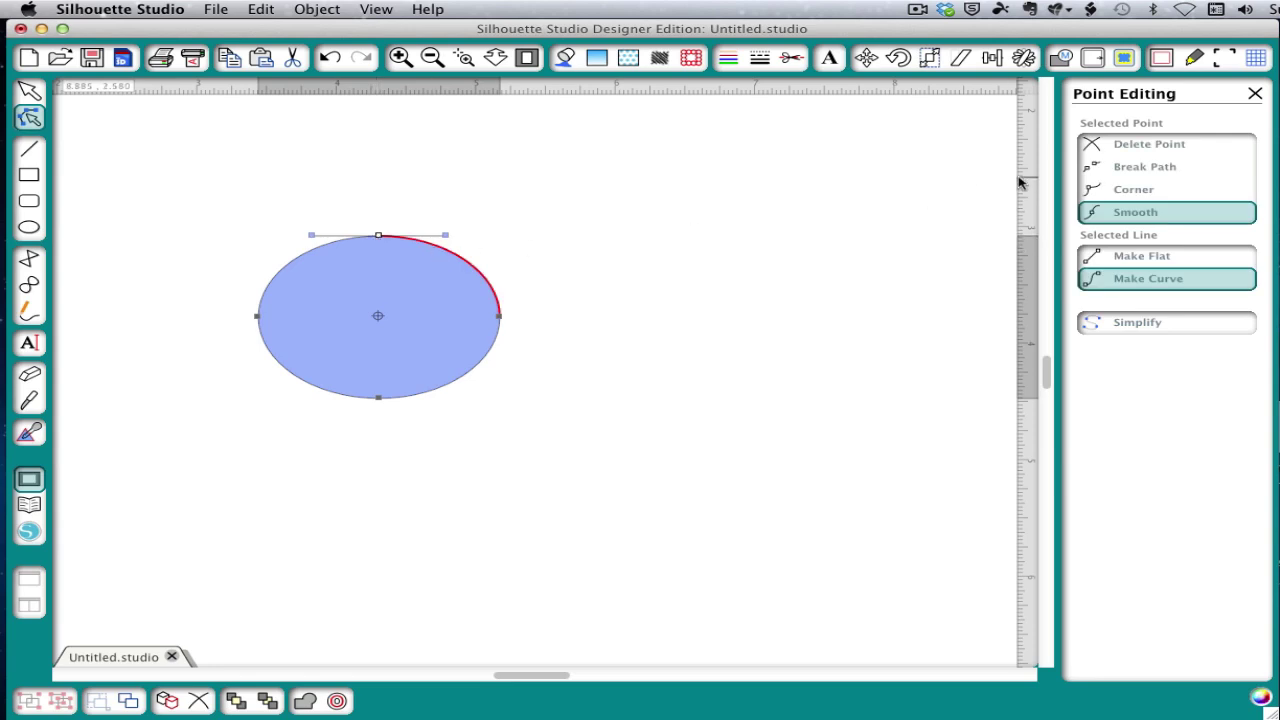
click(1114, 168)
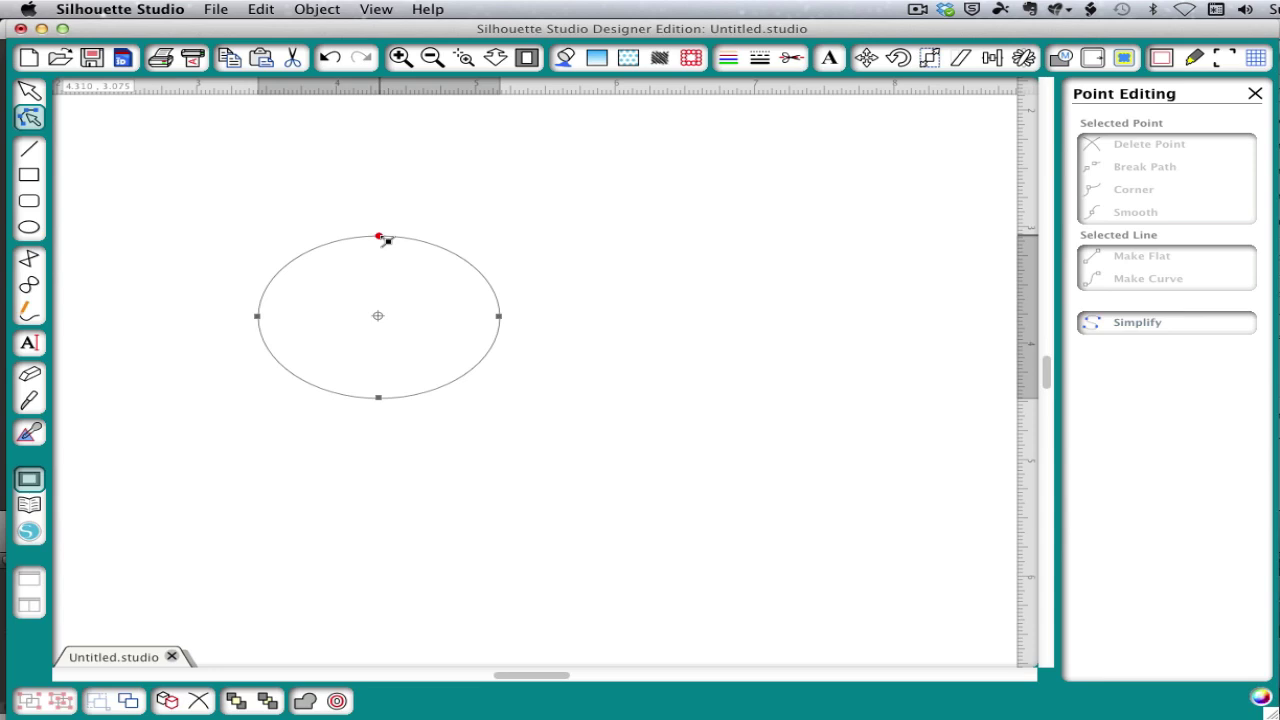
click(380, 238)
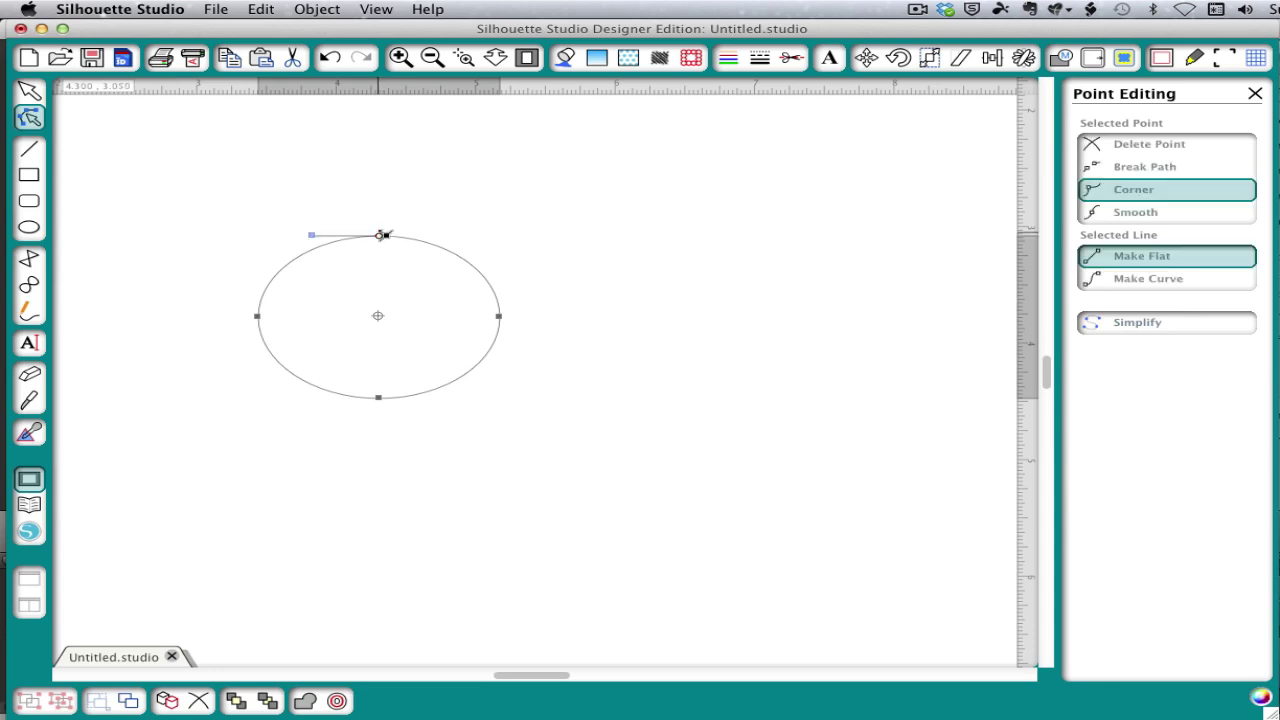
drag(380, 238, 371, 216)
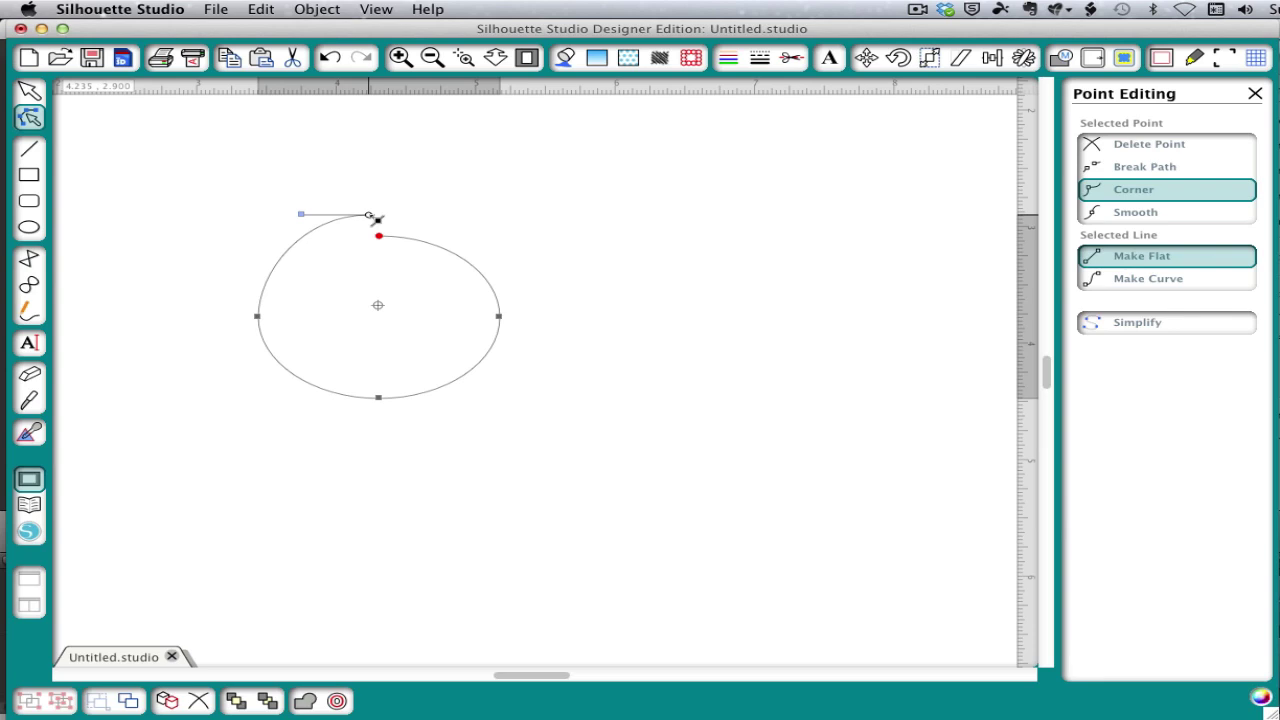
drag(376, 219, 378, 235)
- Break the top point again and pull the loose top end upward
click(380, 236)
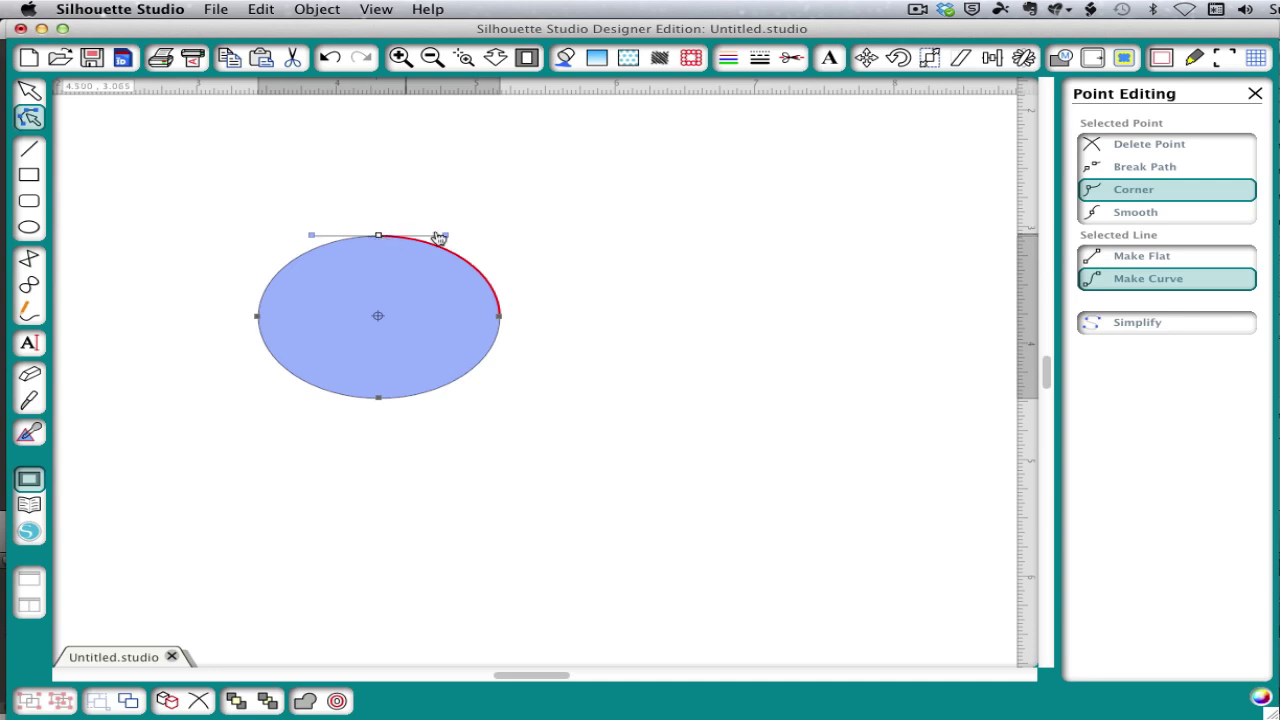
click(1131, 168)
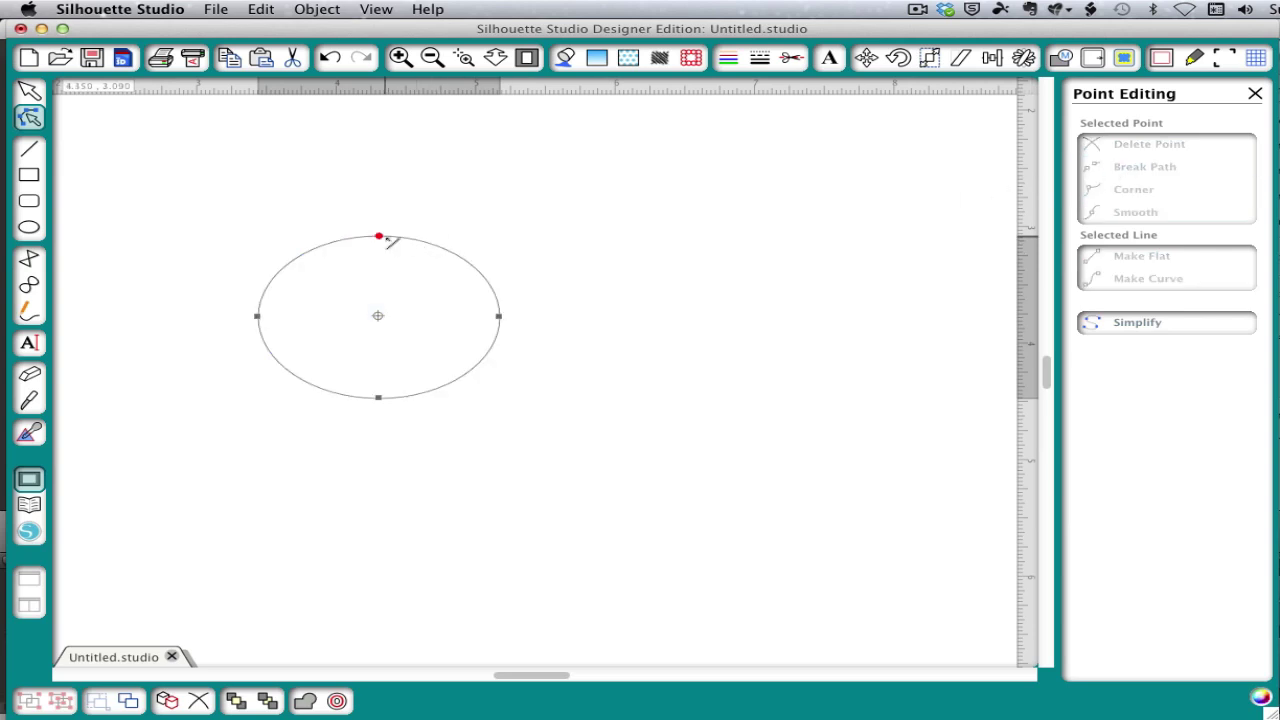
drag(386, 241, 378, 218)
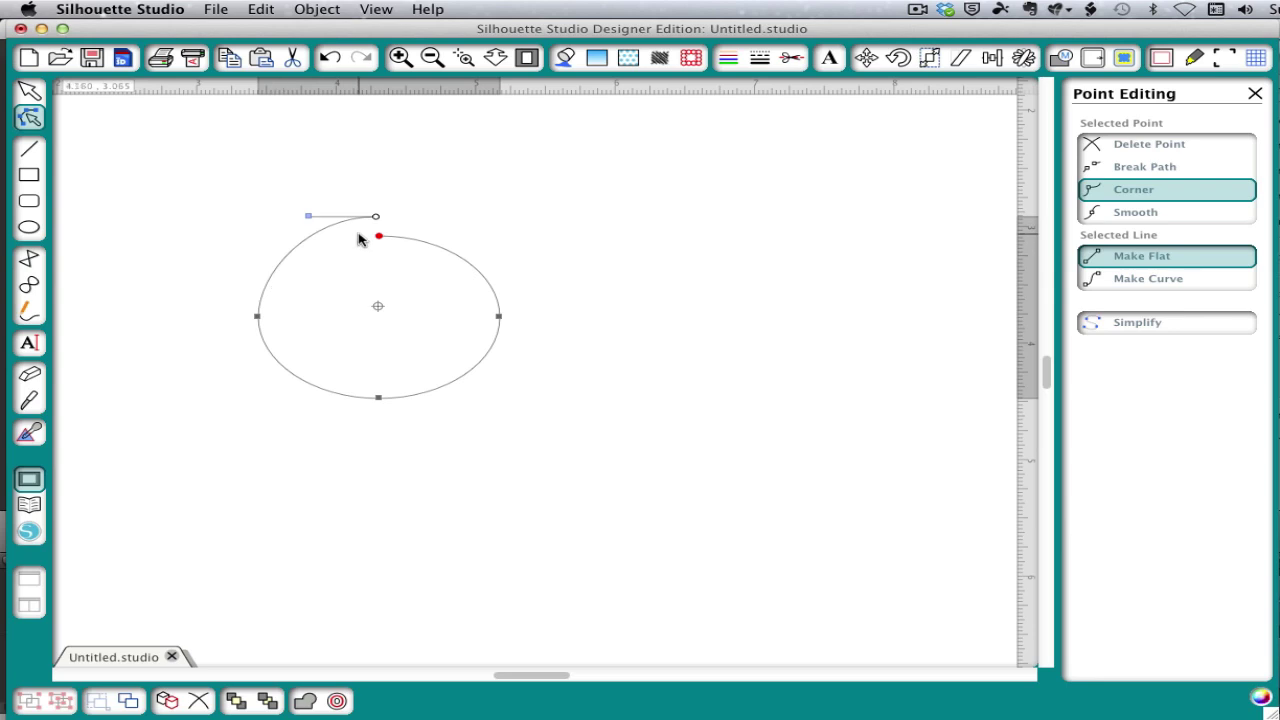
- Apply Break Path at the ellipse's bottom node and nudge the left arc's end down-left
click(378, 398)
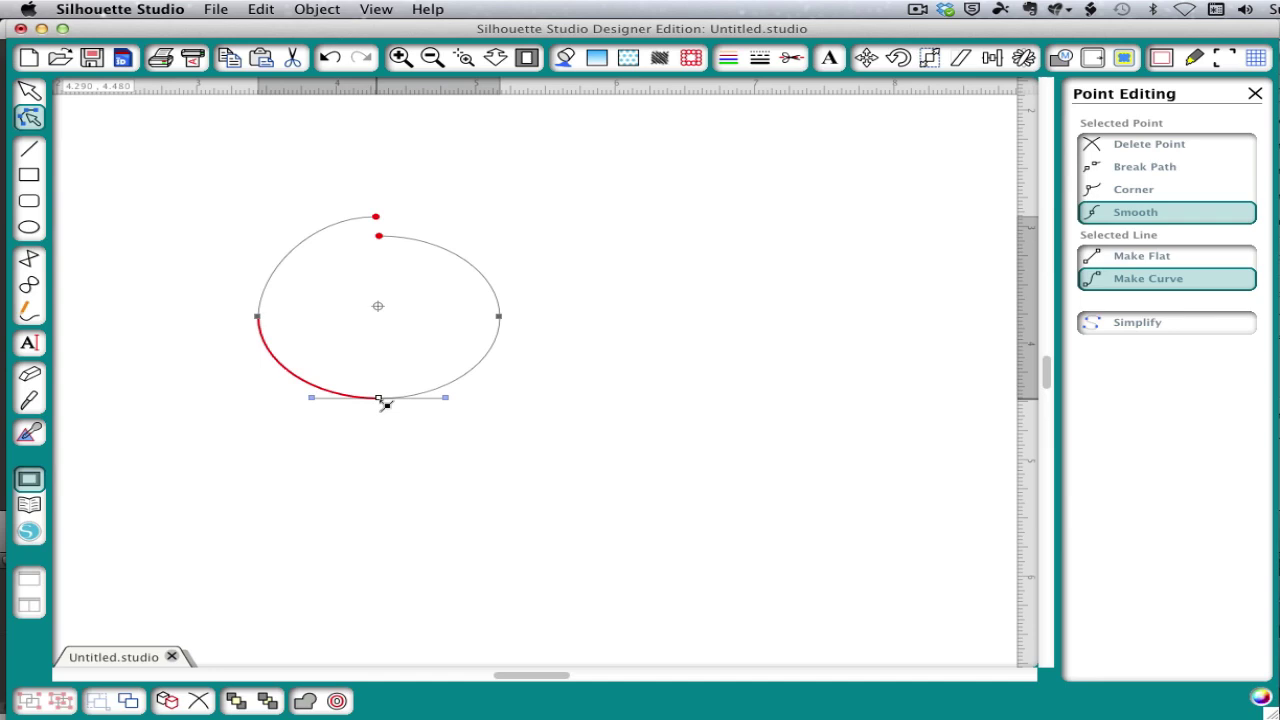
click(1143, 168)
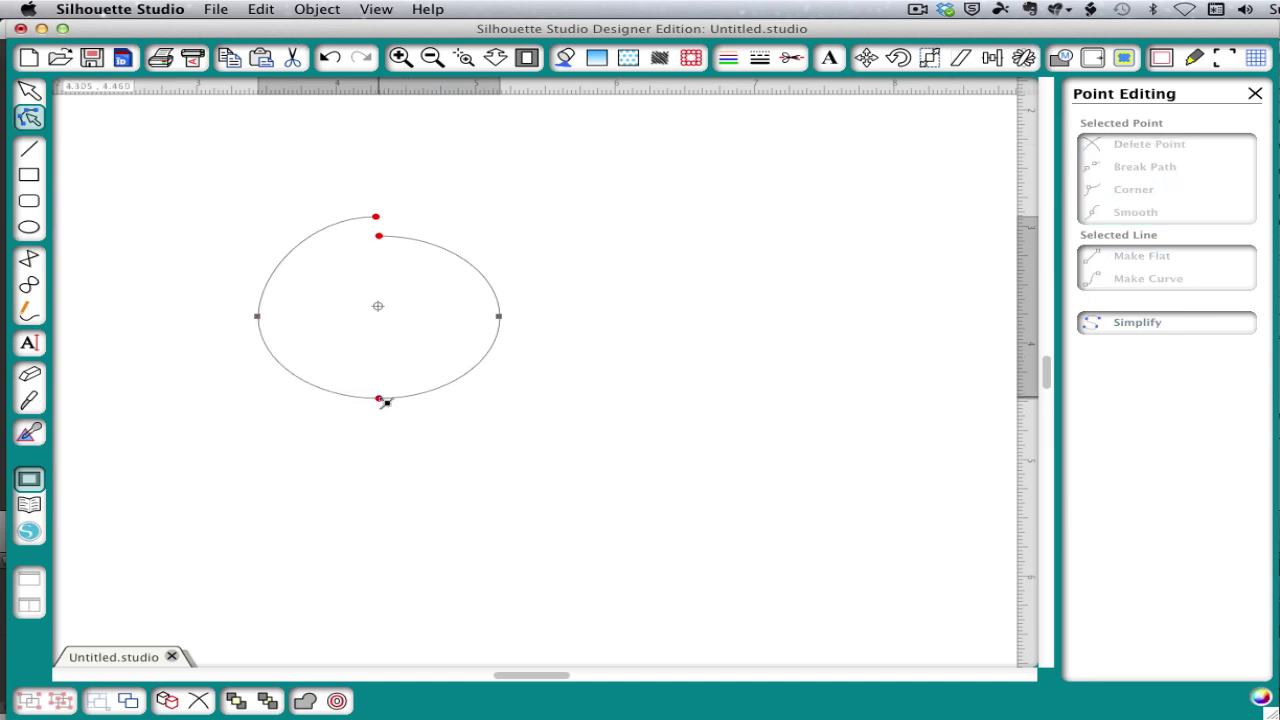
drag(386, 402, 372, 416)
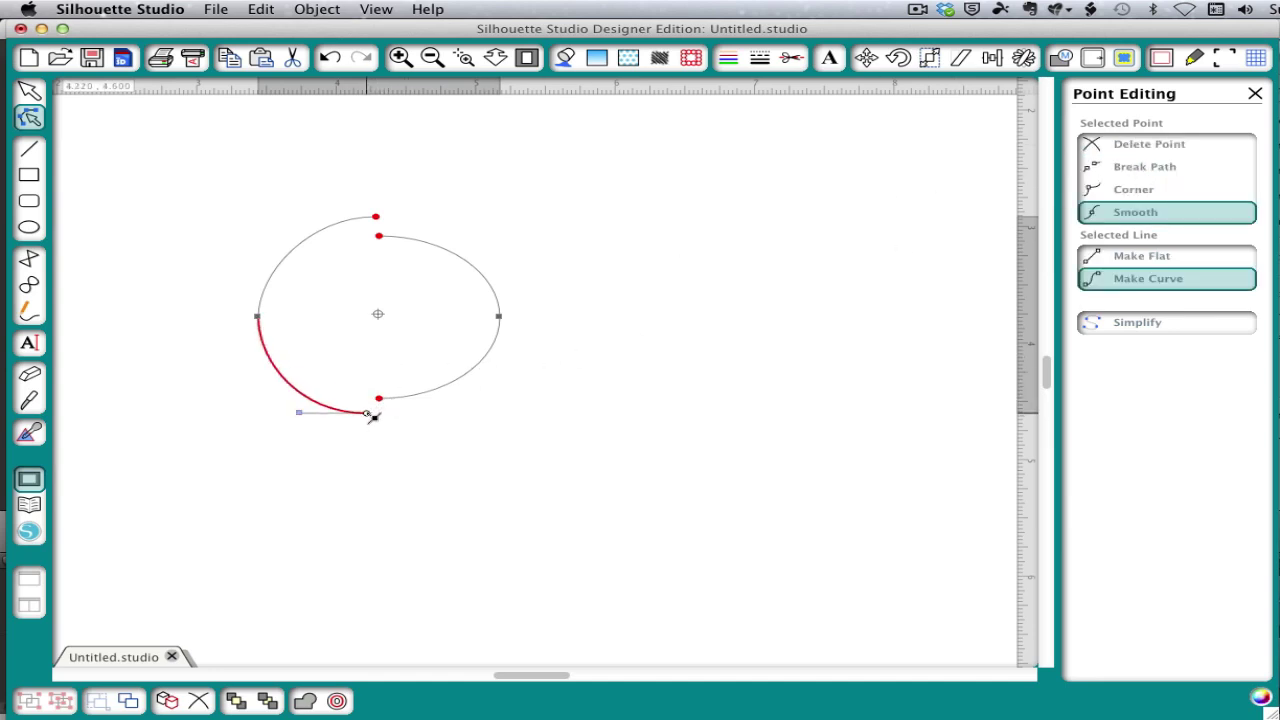